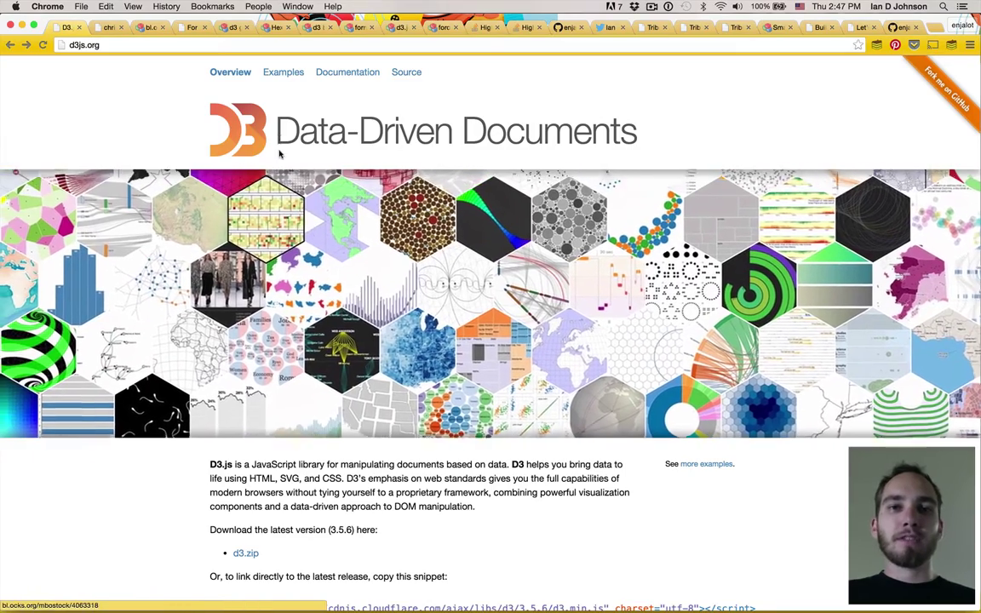
# - Open the D3 examples gallery from d3js.org and scroll through it
pyautogui.click(291, 75)
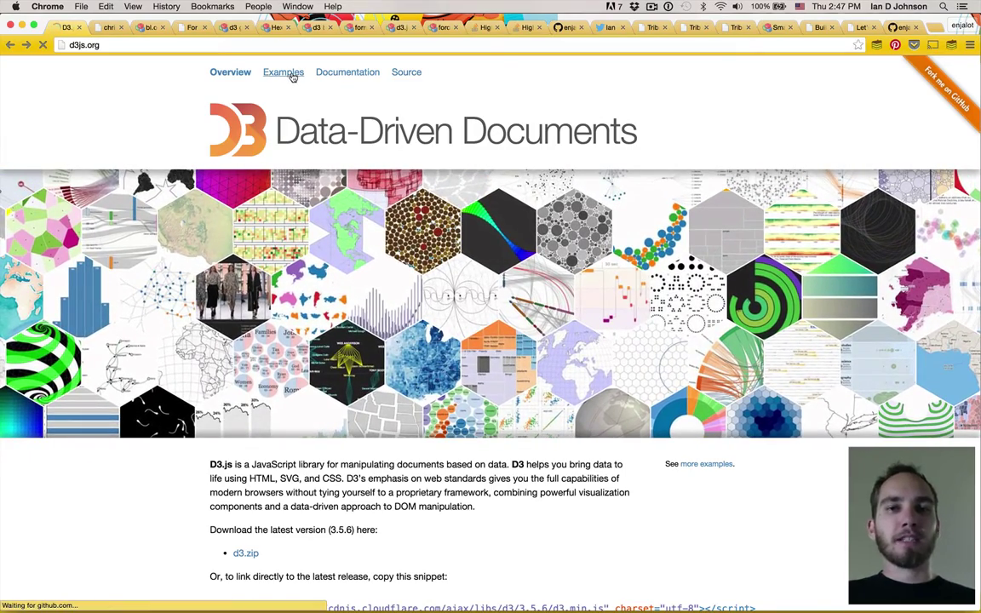
pyautogui.scroll(-10, 312, 318)
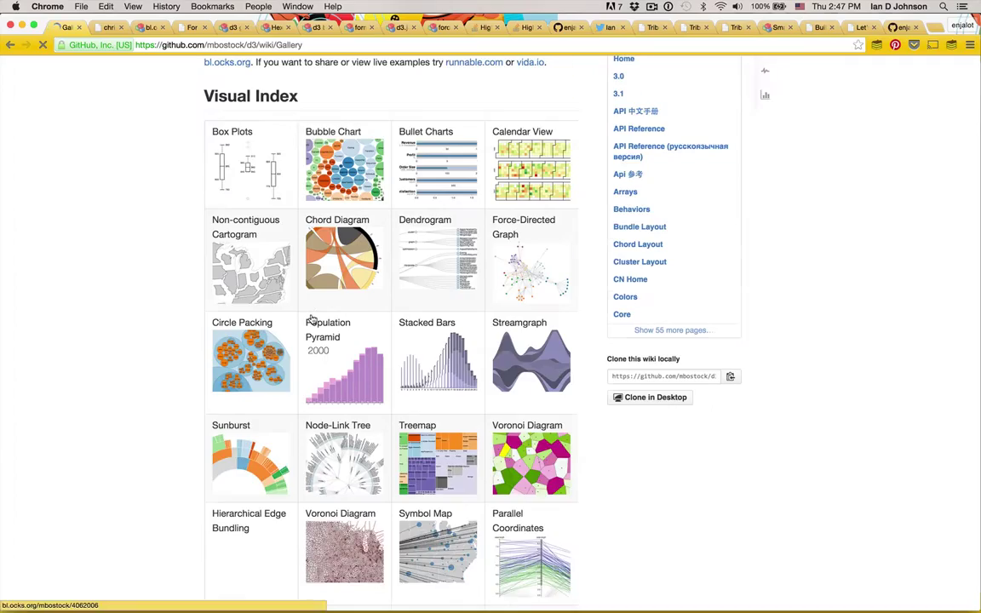
pyautogui.scroll(-15, 312, 318)
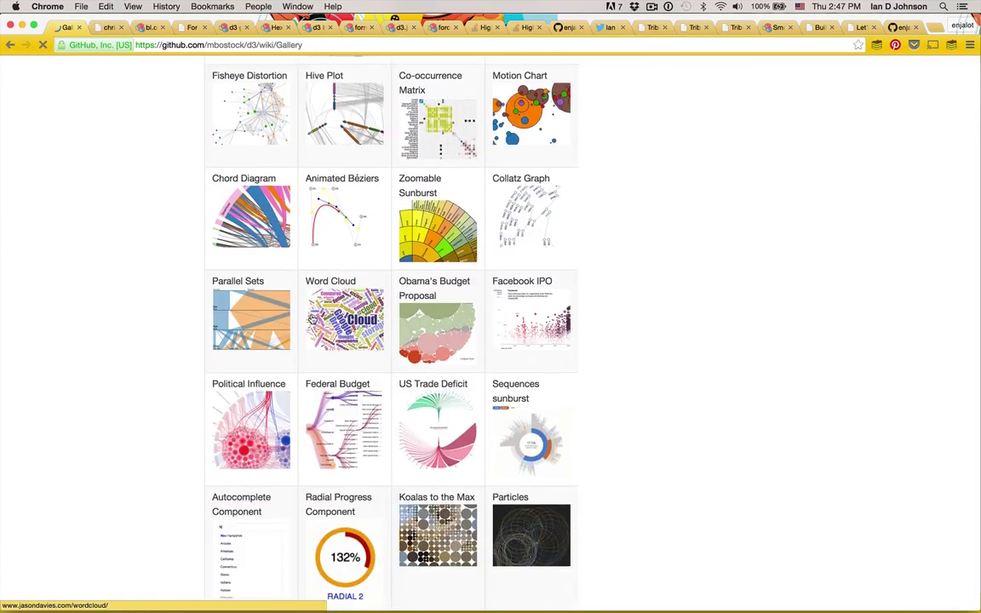
pyautogui.scroll(-5, 312, 318)
# - Look over the D3.js Gallery's 2490-example count, then move on to mbostock's blocks
pyautogui.hotkey('ctrl', 'Tab')
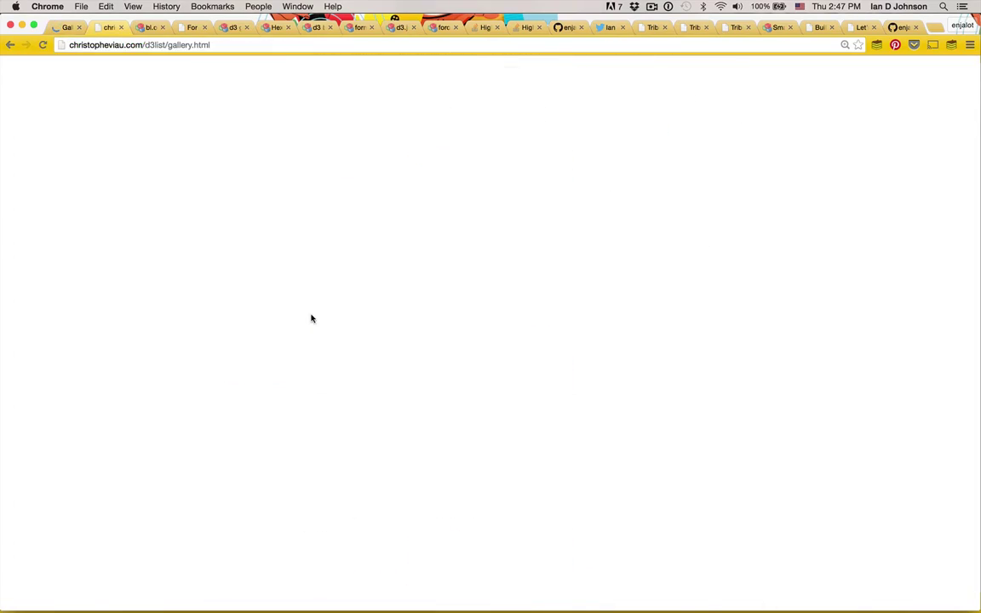
pyautogui.moveTo(121, 75); pyautogui.dragTo(242, 75)
pyautogui.click(450, 68)
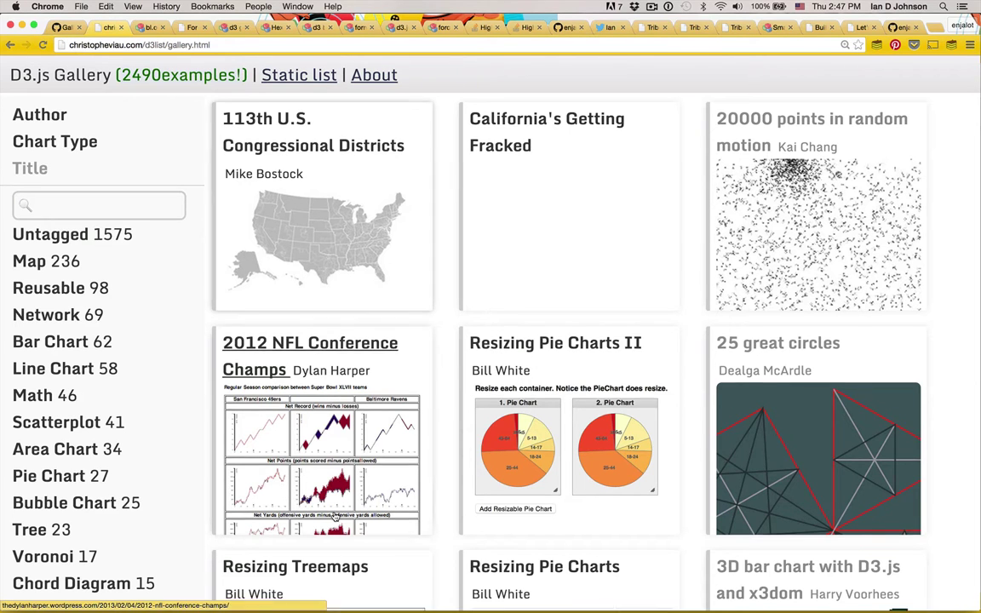
pyautogui.scroll(-5, 271, 256)
pyautogui.hotkey('ctrl', 'Tab')
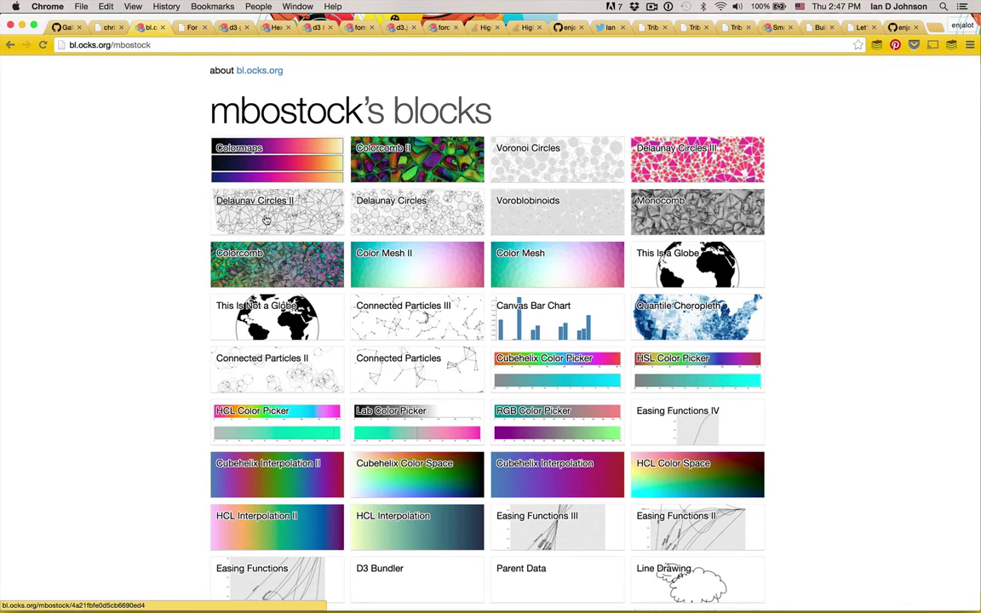
# - Scroll through mbostock's blocks, then view the For Example talk and the d3 gangnam style block
pyautogui.scroll(-20, 136, 358)
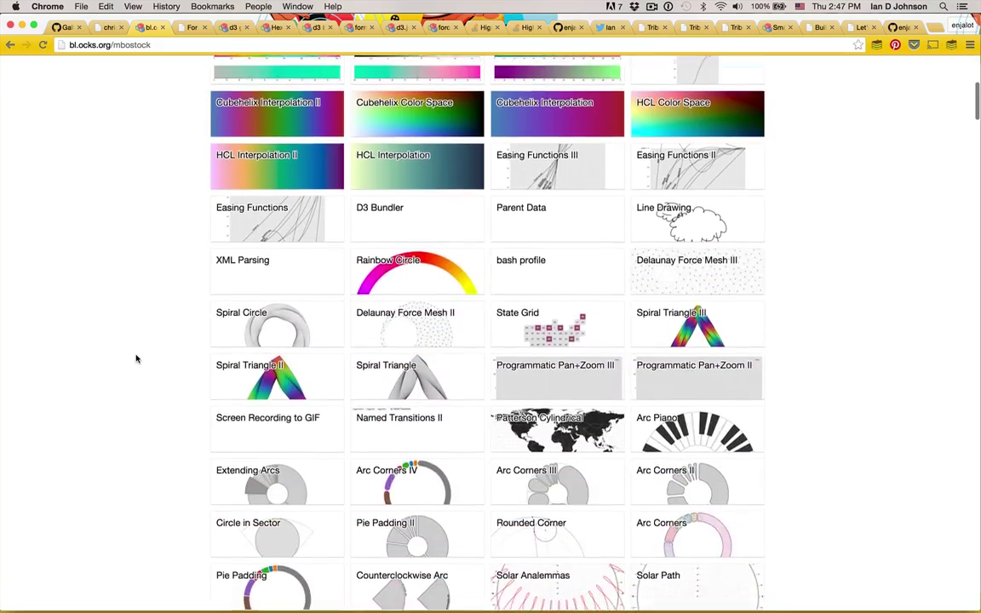
pyautogui.scroll(-15, 136, 359)
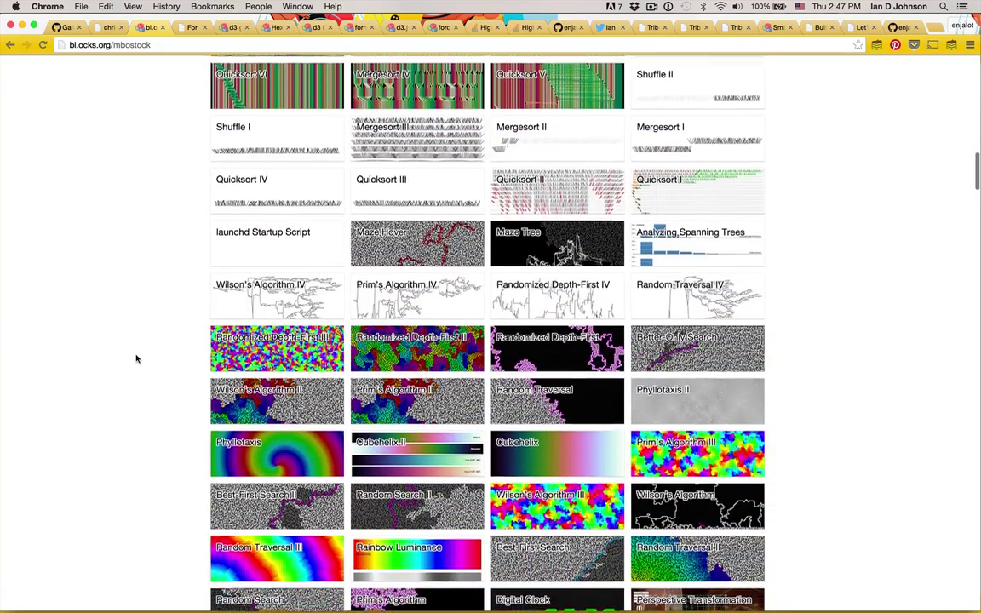
pyautogui.scroll(-1, 136, 349)
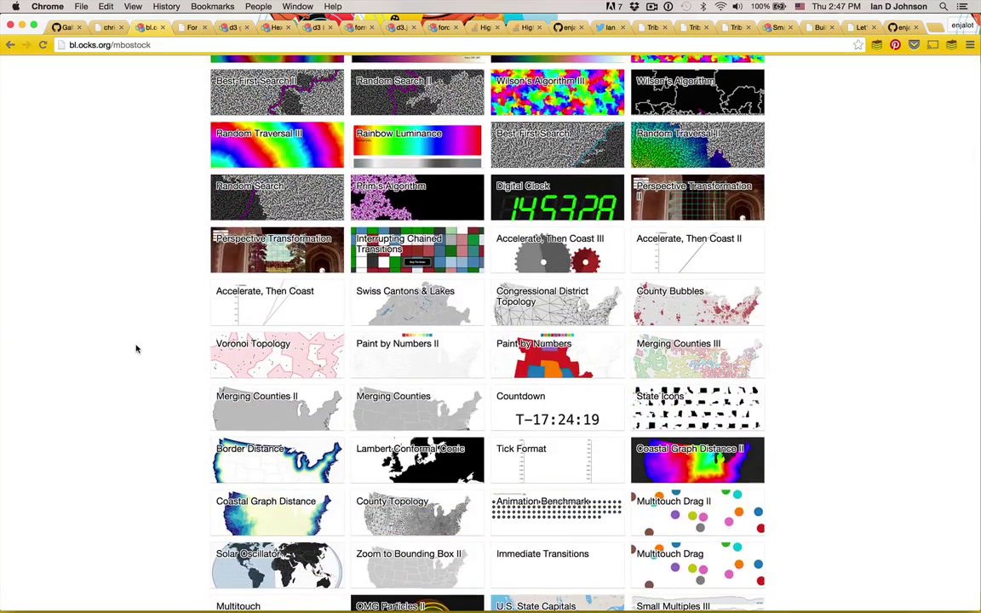
pyautogui.hotkey('ctrl', 'Tab')
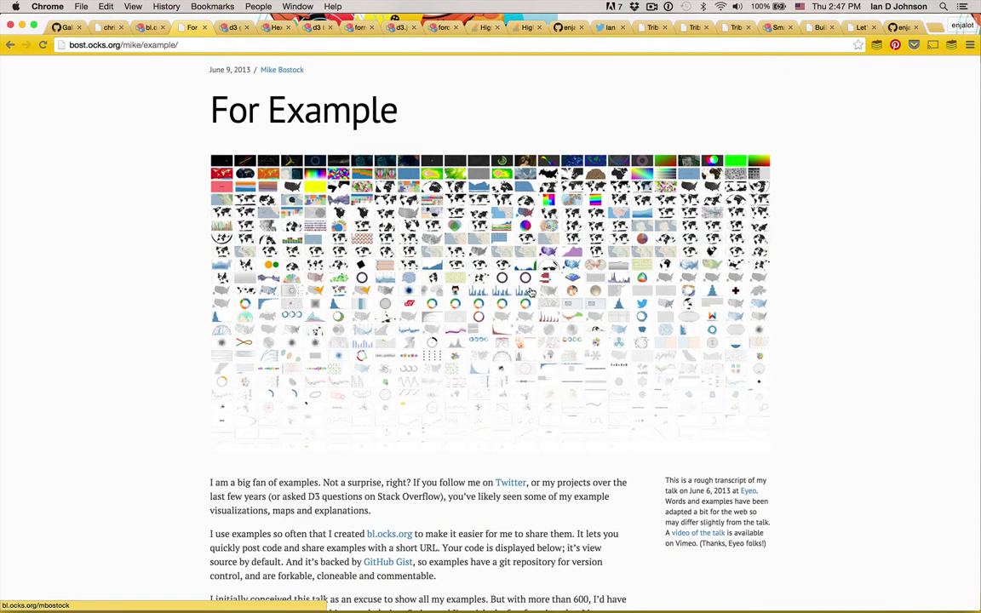
pyautogui.hotkey('ctrl', 'Tab')
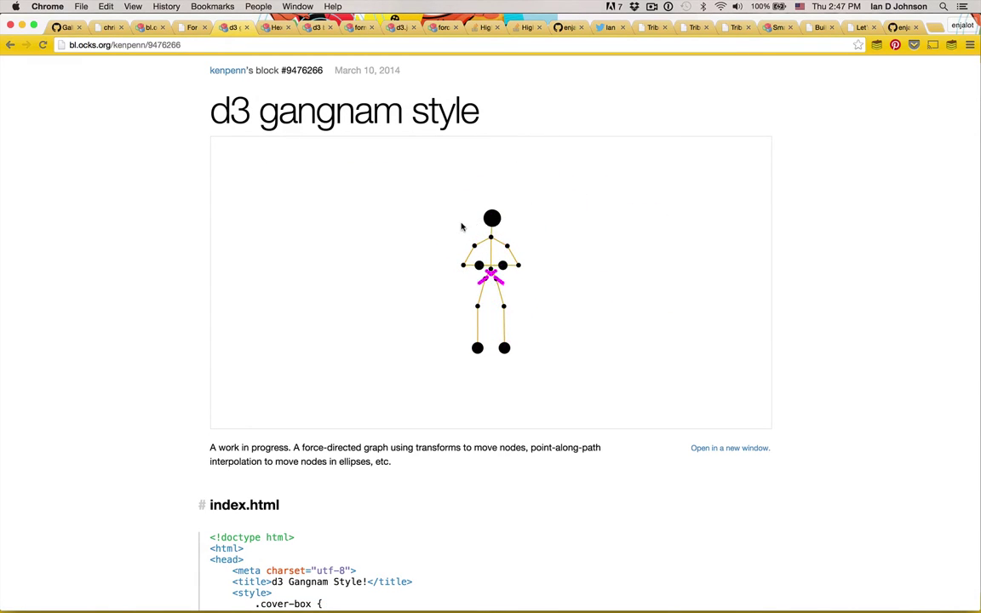
# - Browse the Hexbin Heightmap, behavior.drag and number-formatting blocks, entering 100000 to format
pyautogui.scroll(-3, 386, 396)
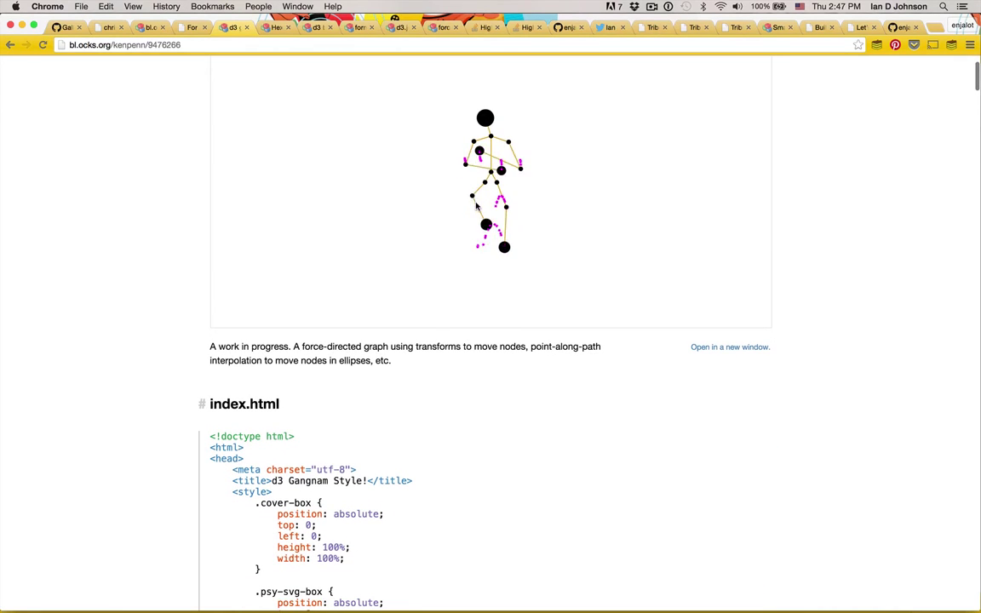
pyautogui.scroll(3, 329, 272)
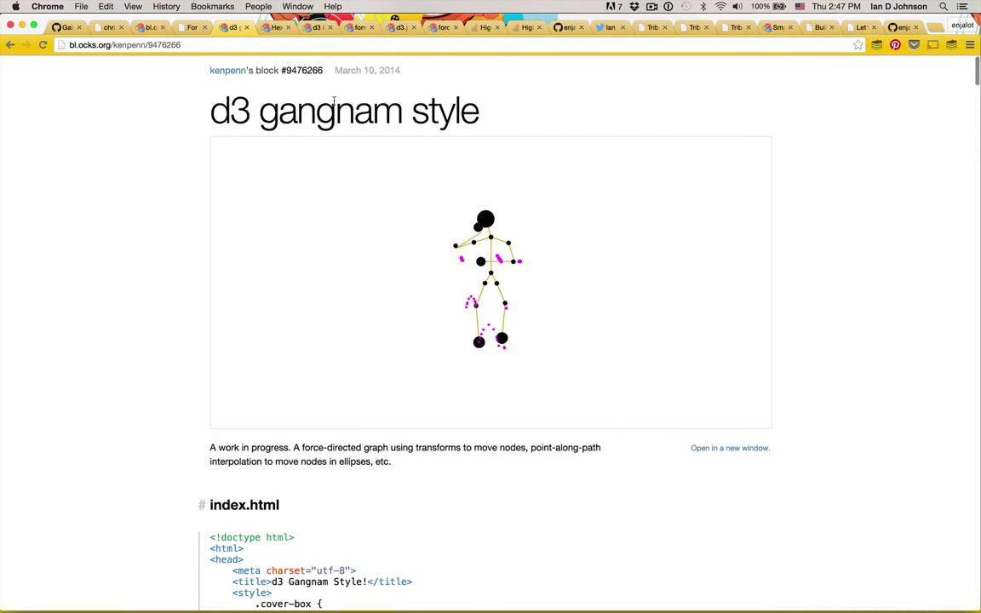
pyautogui.hotkey('ctrl', 'Tab')
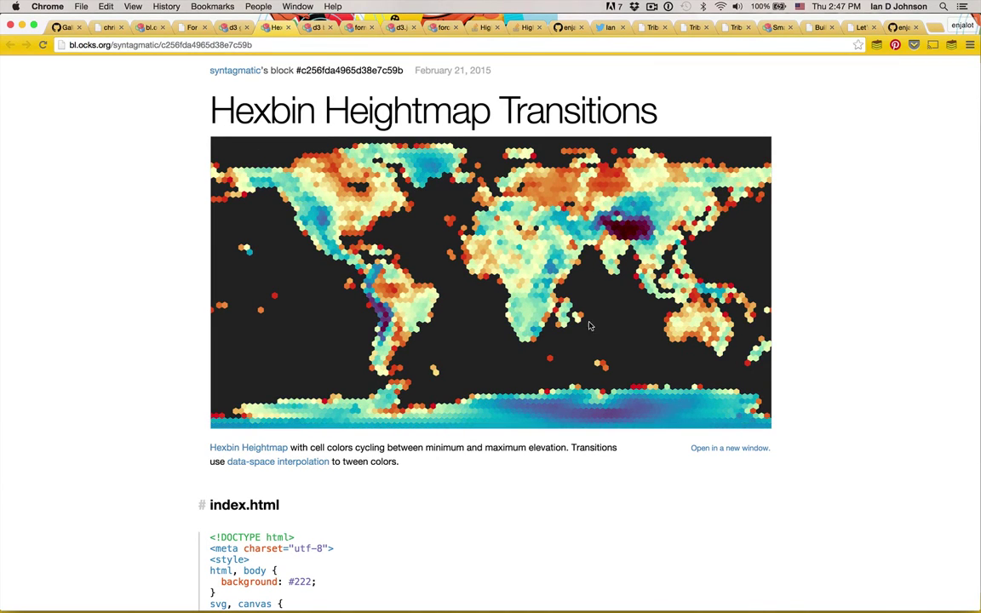
pyautogui.hotkey('ctrl', 'Tab')
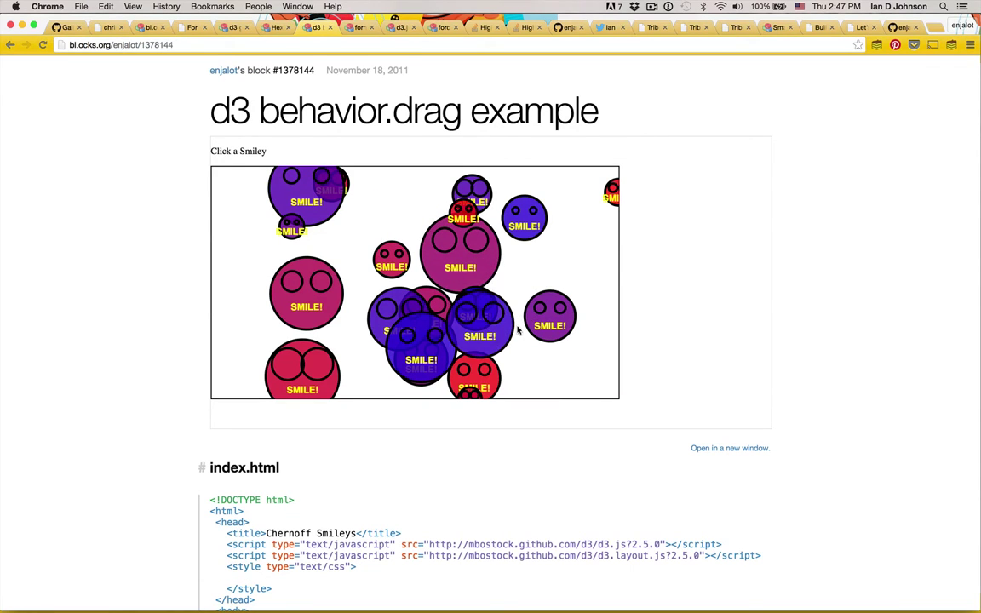
pyautogui.hotkey('ctrl', 'Tab')
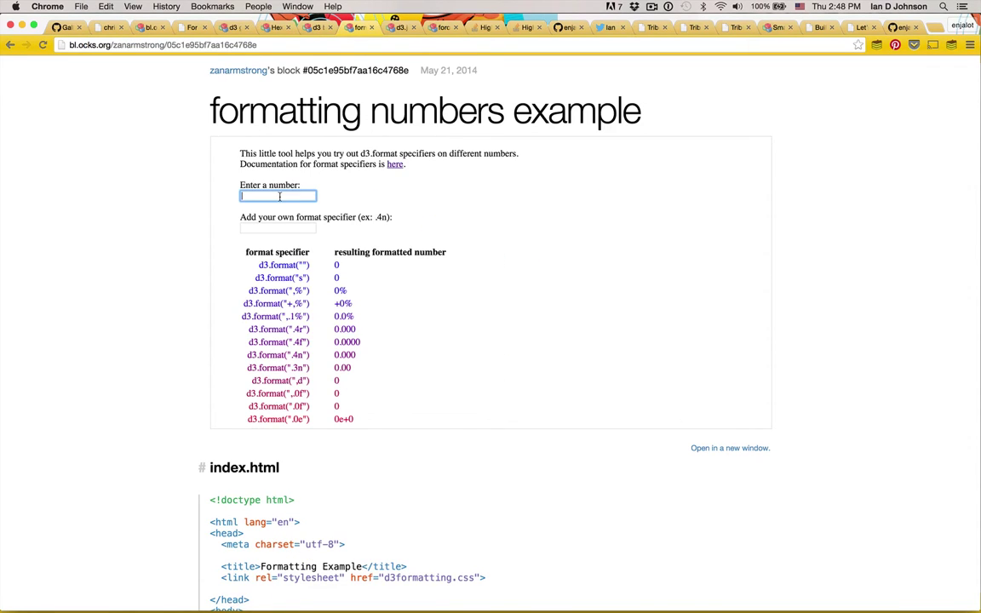
pyautogui.write('100000')
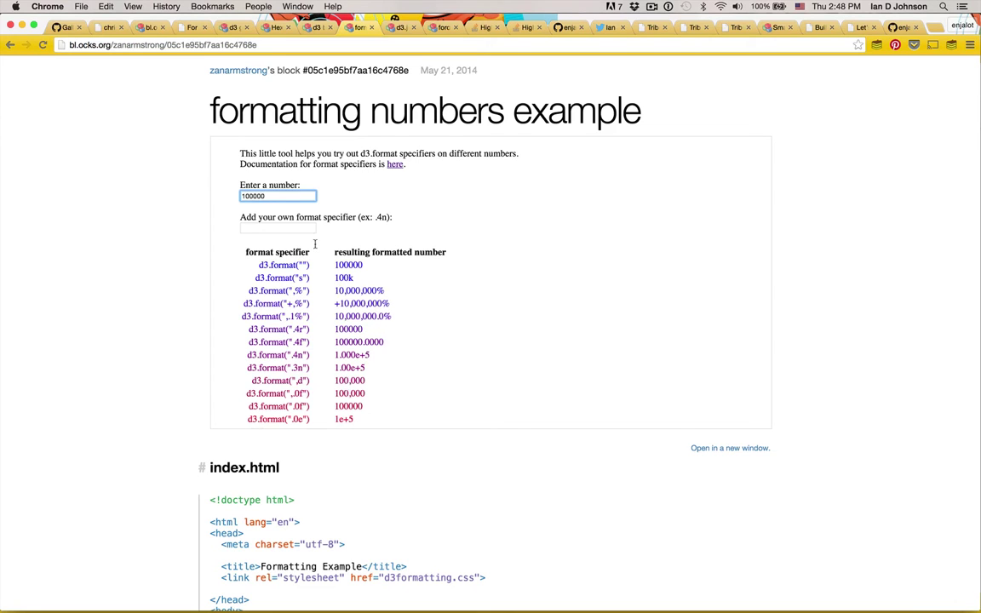
# - Drag the force tree's root node and raise the collision demo's debug level to 3
pyautogui.hotkey('ctrl', 'Tab')
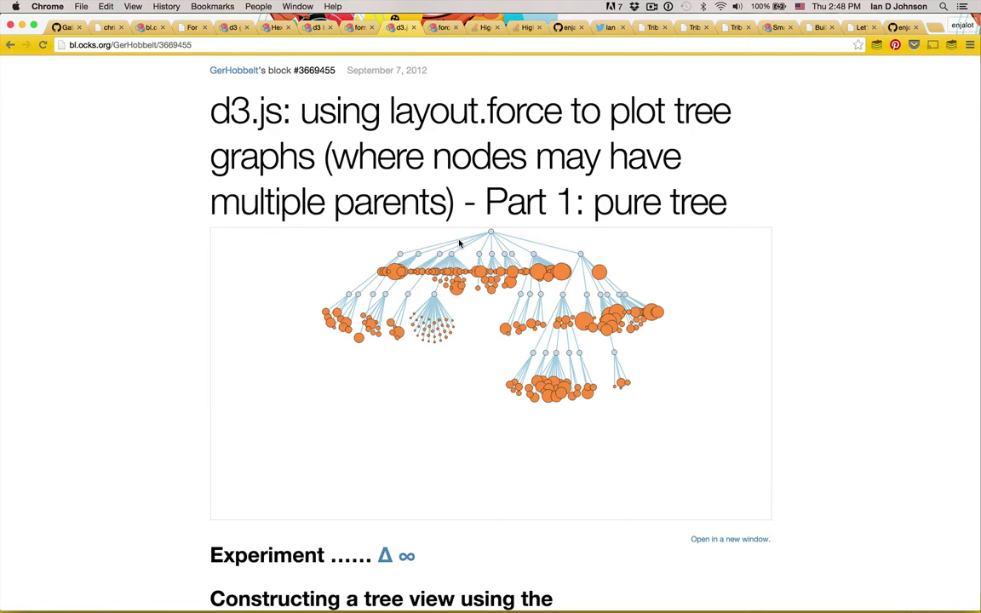
pyautogui.moveTo(492, 232); pyautogui.dragTo(482, 259)
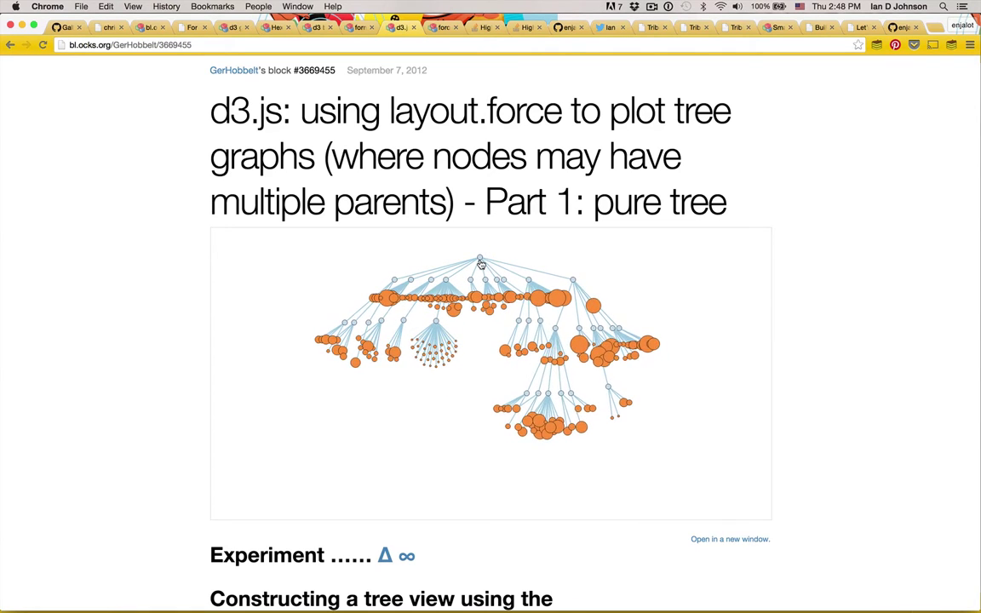
pyautogui.hotkey('ctrl', 'Tab')
pyautogui.moveTo(270, 190)
pyautogui.mouseDown()
pyautogui.moveTo(302, 190)
pyautogui.moveTo(272, 190)
pyautogui.mouseUp()
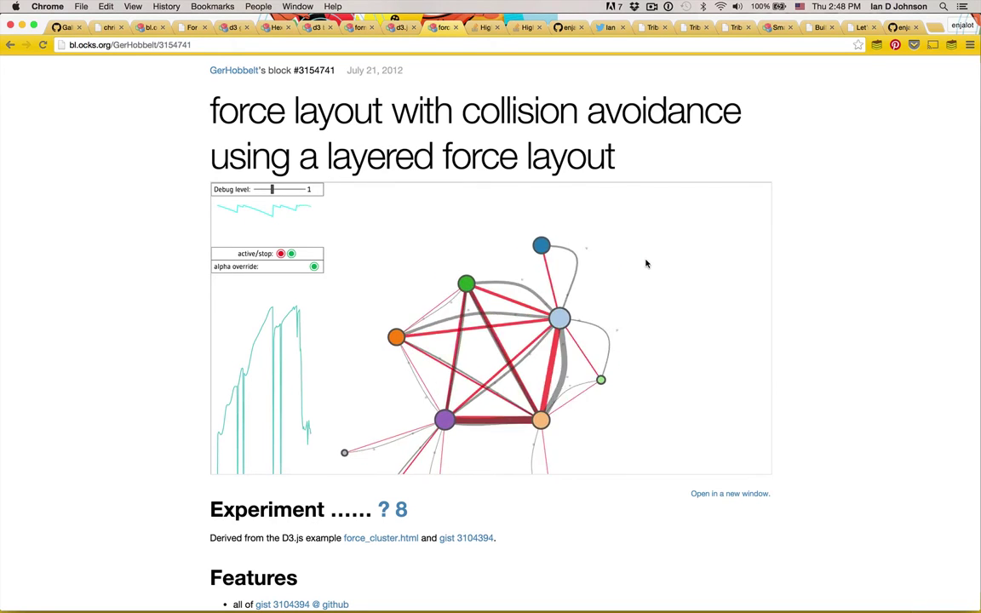
pyautogui.hotkey('ctrl', 'Tab')
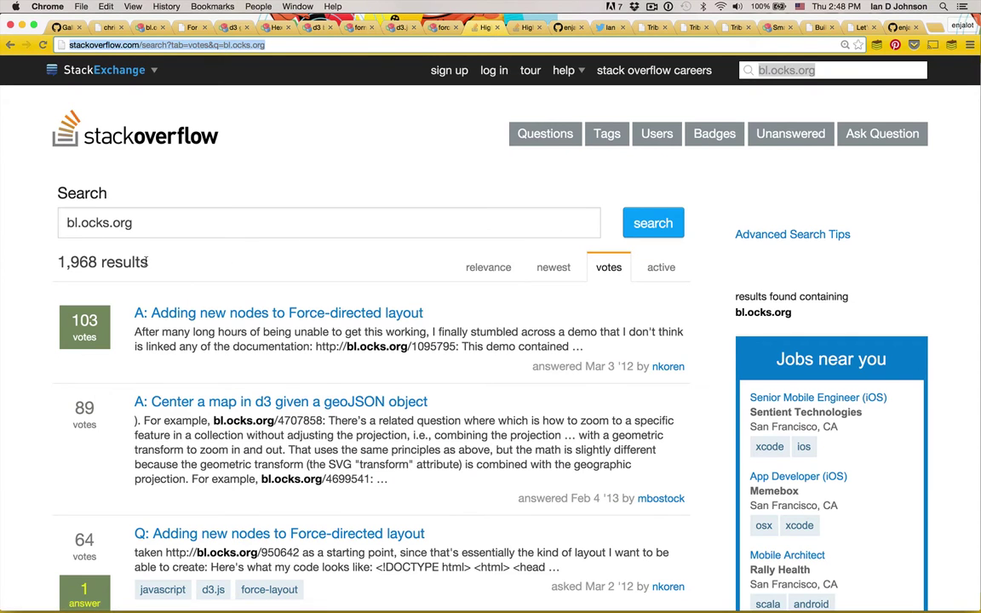
# - Highlight the Stack Overflow result count, then step through the GitHub and Twitter profiles to tributary.io
pyautogui.moveTo(252, 260); pyautogui.dragTo(61, 262)
pyautogui.hotkey('ctrl', 'Tab')
pyautogui.hotkey('ctrl', 'Tab')
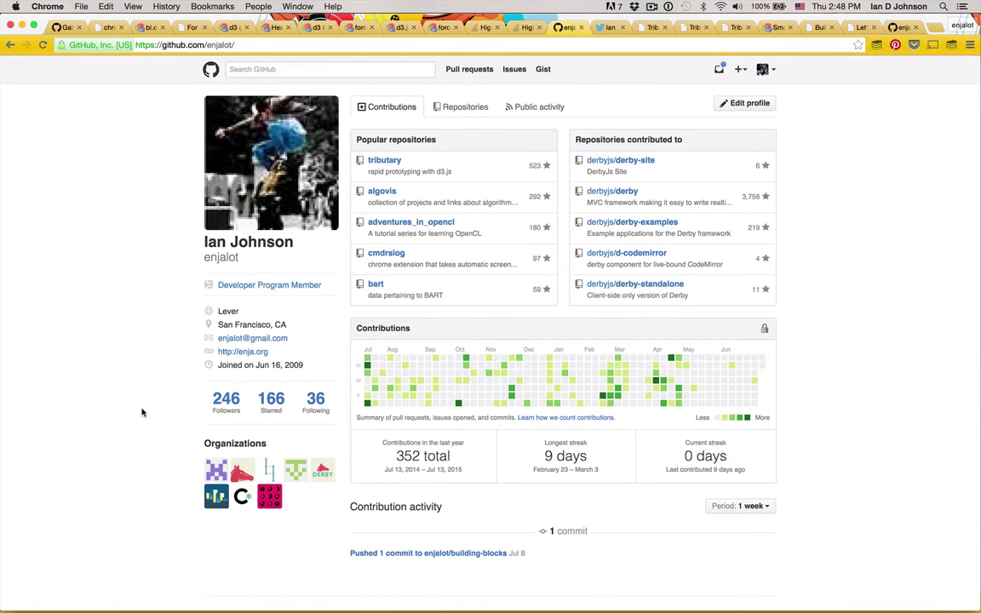
pyautogui.hotkey('ctrl', 'Tab')
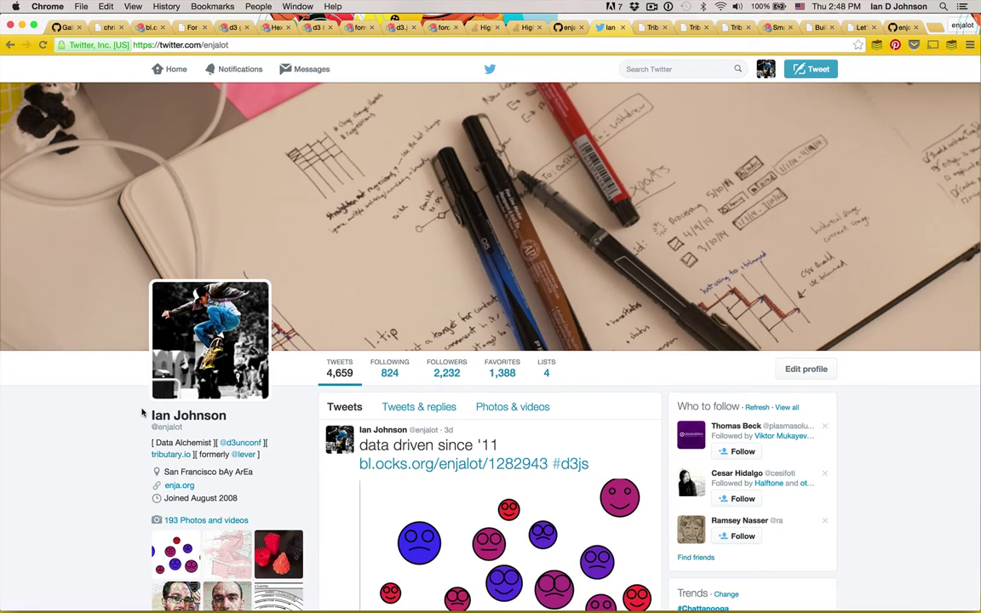
pyautogui.hotkey('ctrl', 'Tab')
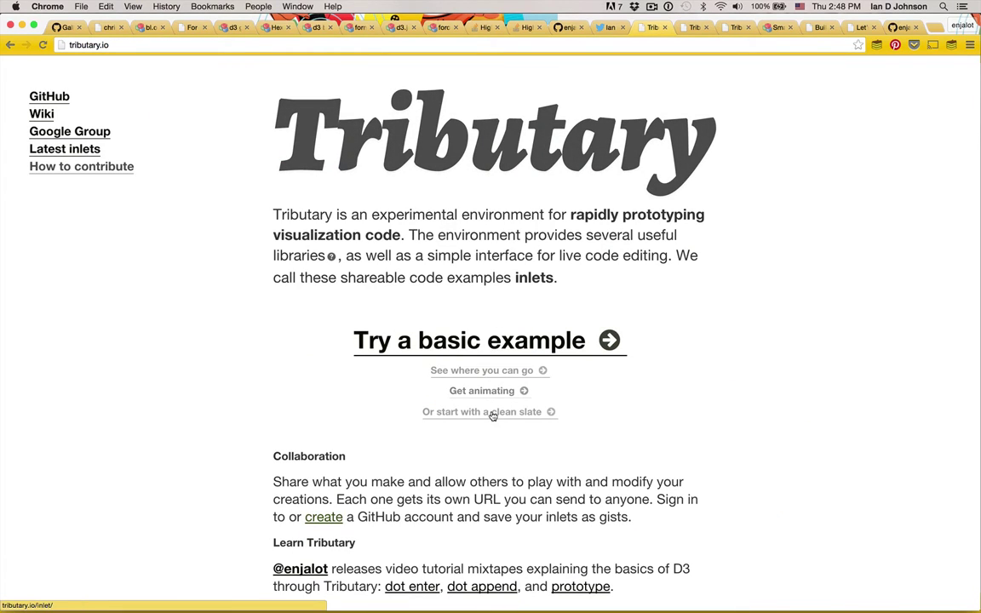
# - In the basic Tributary example, raise the rectangle height from 100 to 313 and change its fill colour
pyautogui.click(509, 347)
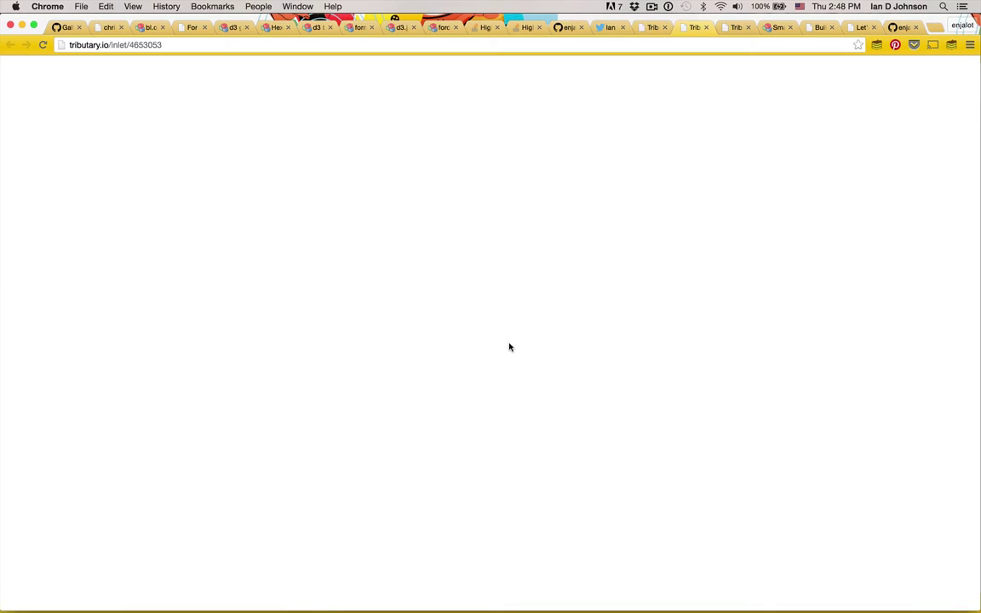
pyautogui.click(609, 159)
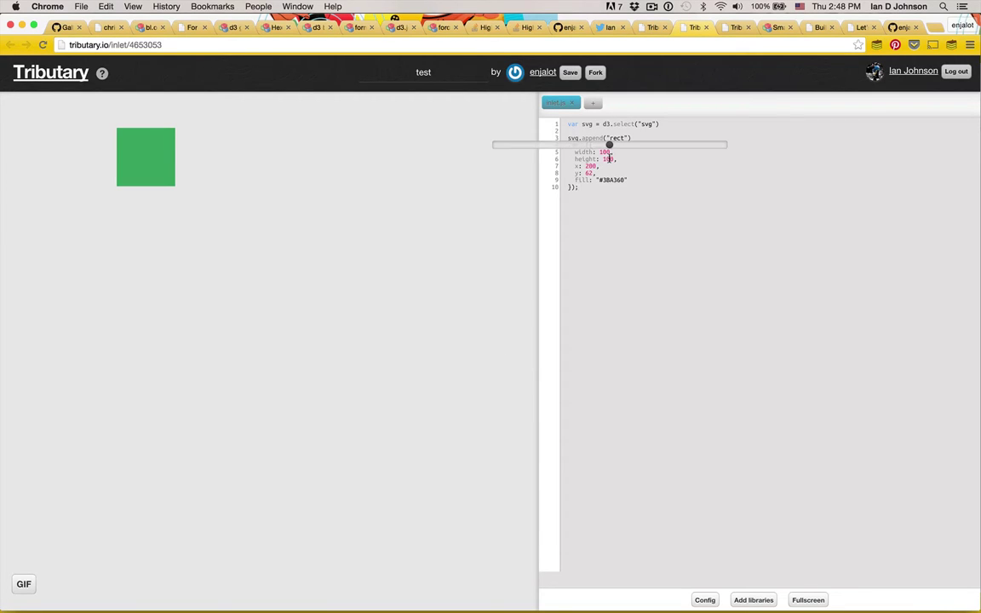
pyautogui.moveTo(609, 144)
pyautogui.mouseDown()
pyautogui.moveTo(663, 146)
pyautogui.moveTo(611, 143)
pyautogui.mouseUp()
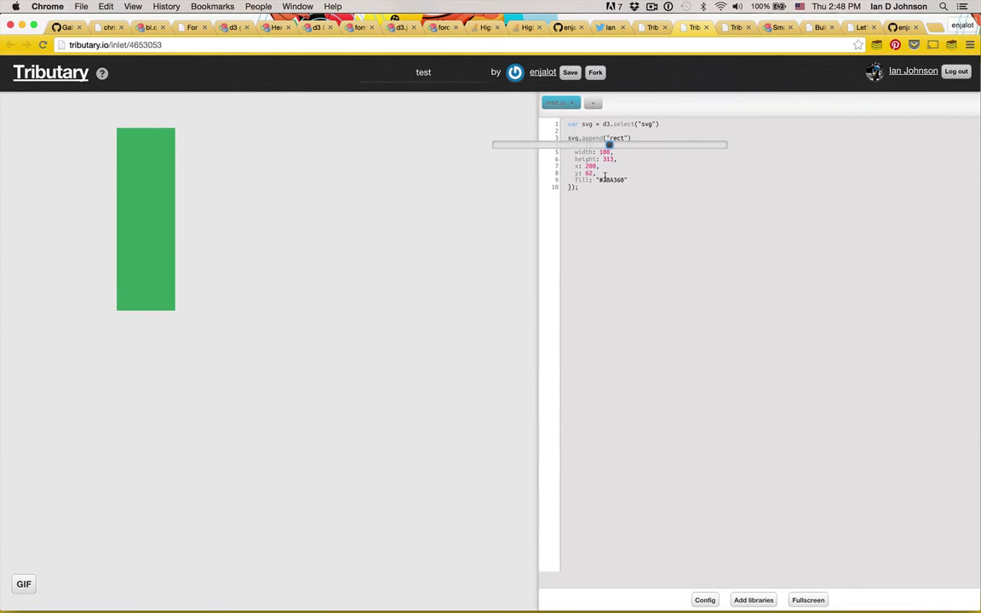
pyautogui.click(601, 180)
pyautogui.moveTo(593, 258); pyautogui.dragTo(618, 207)
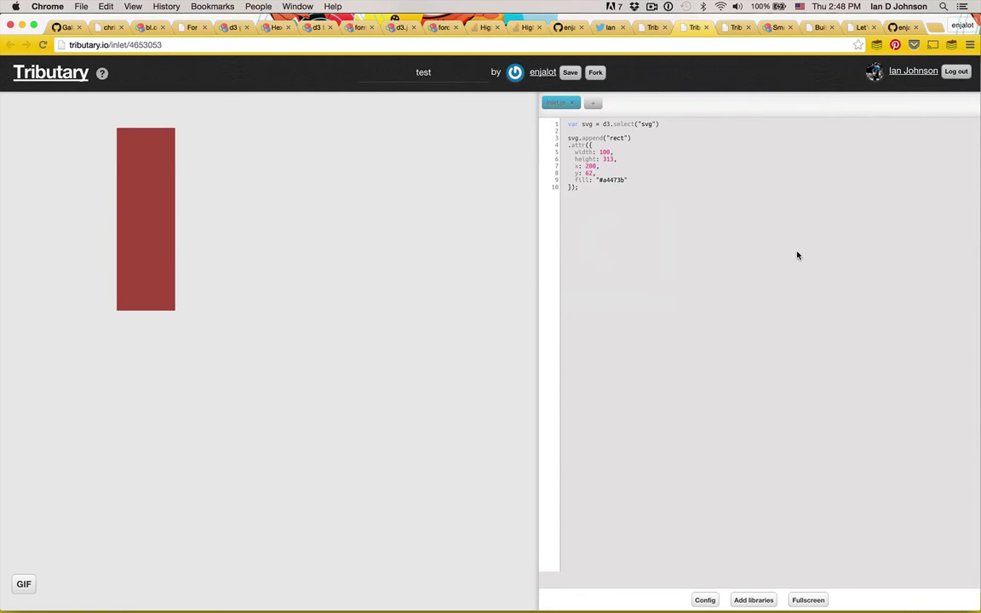
# - Shorten clipDuration in the Blur / Fade Effect inlet from 7000 to 700
pyautogui.hotkey('ctrl', 'Tab')
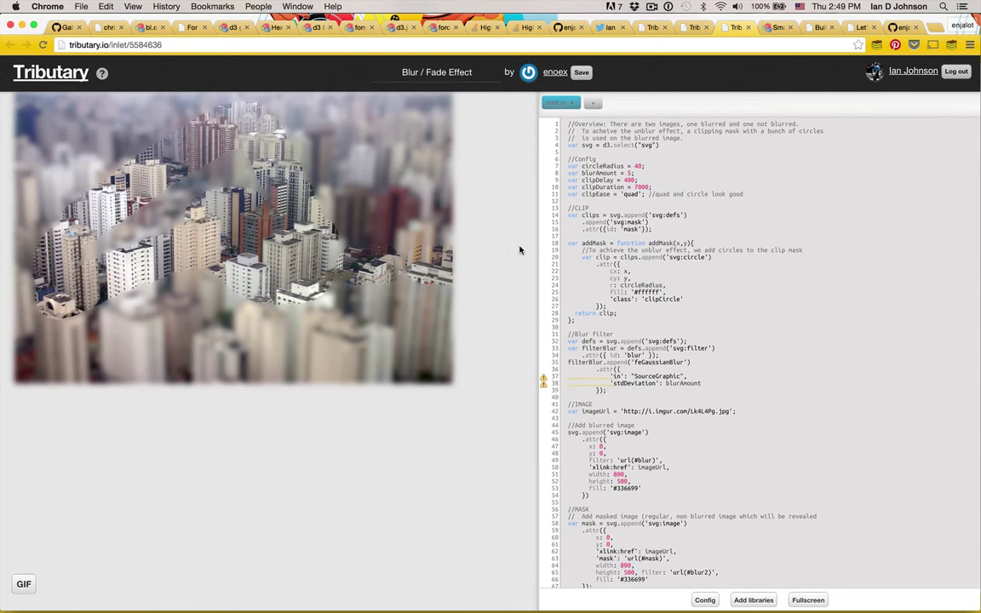
pyautogui.click(650, 187)
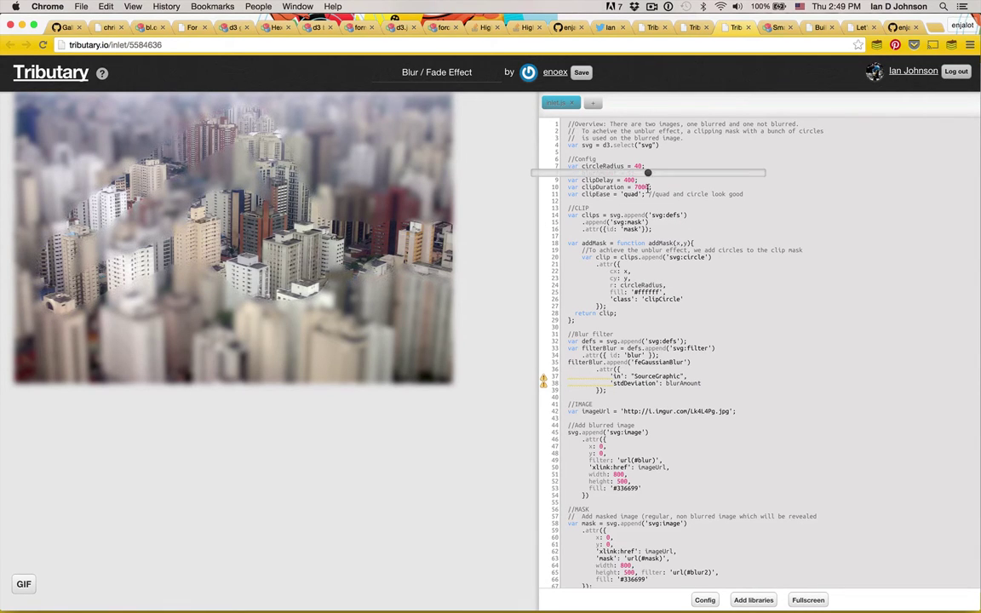
pyautogui.moveTo(647, 173); pyautogui.dragTo(545, 173)
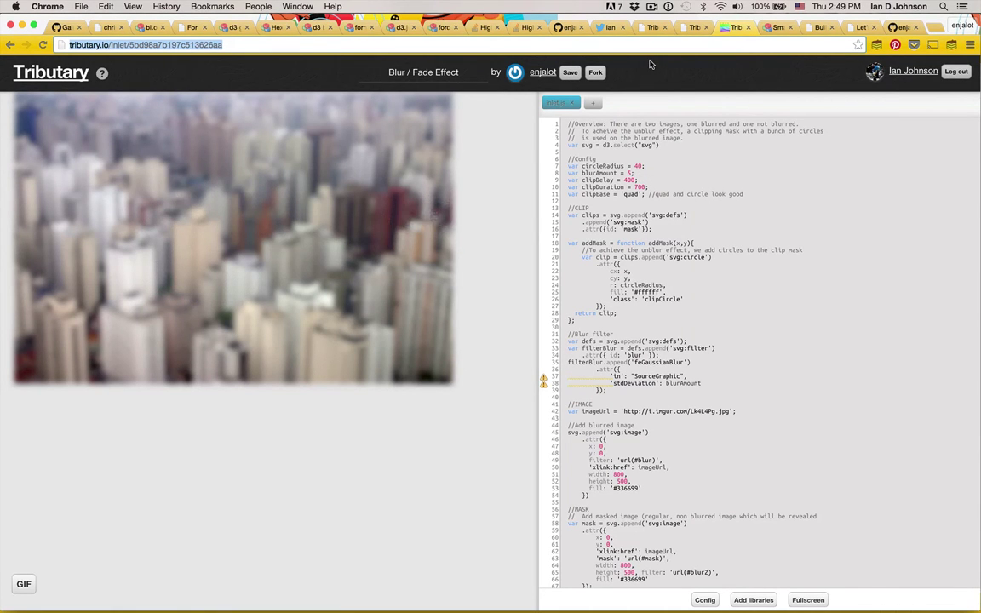
# - Open the gist behind Small Multiples II block #9490313 and fork it
pyautogui.hotkey('ctrl', 'Tab')
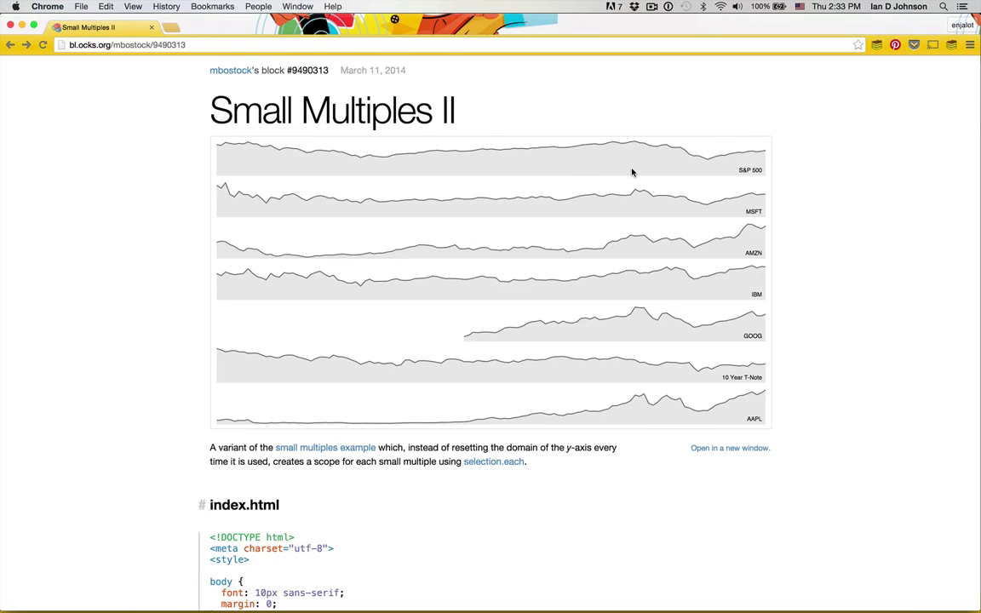
pyautogui.click(309, 72)
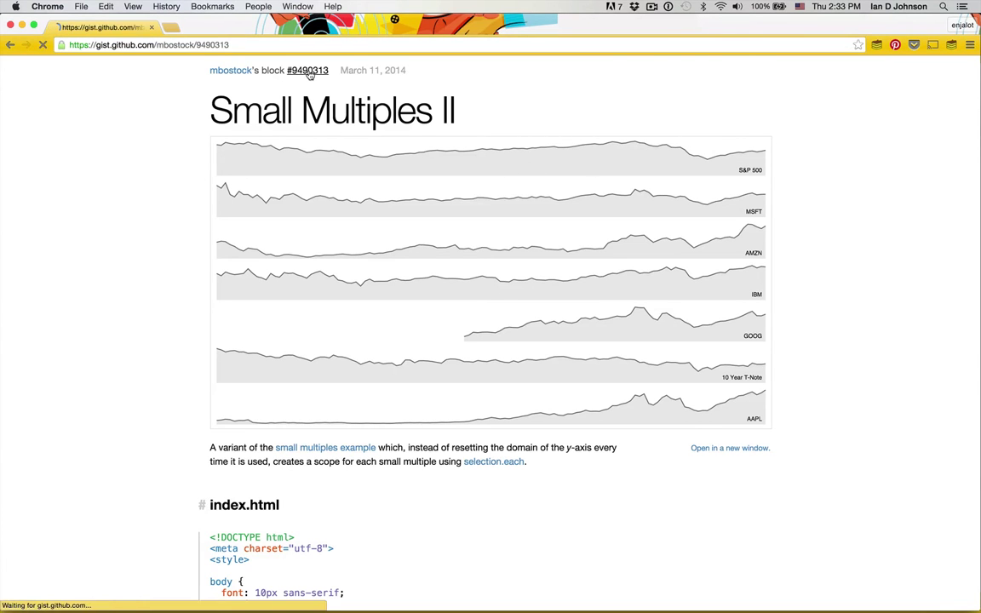
pyautogui.scroll(-10, 428, 428)
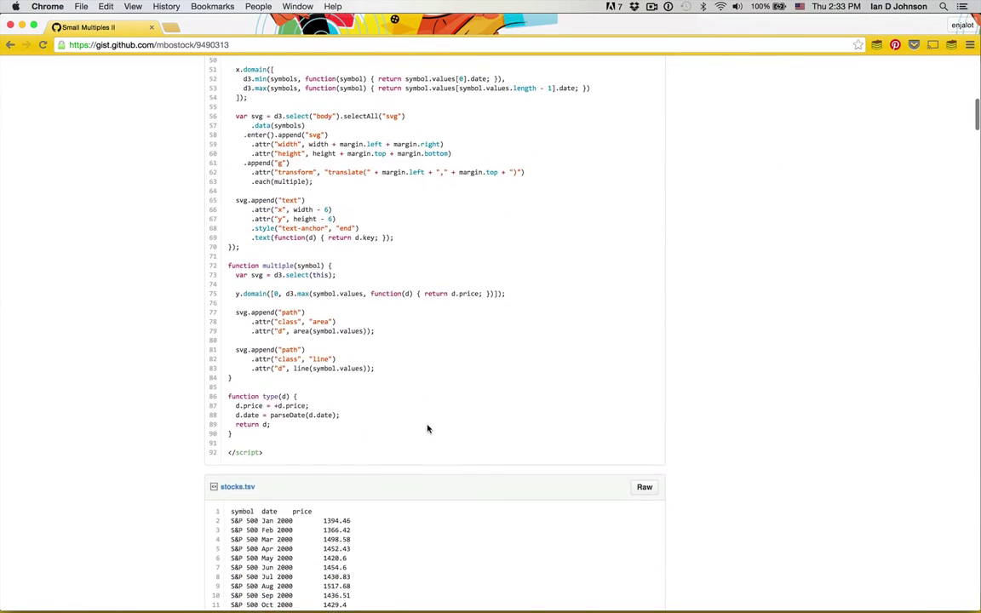
pyautogui.scroll(15, 428, 428)
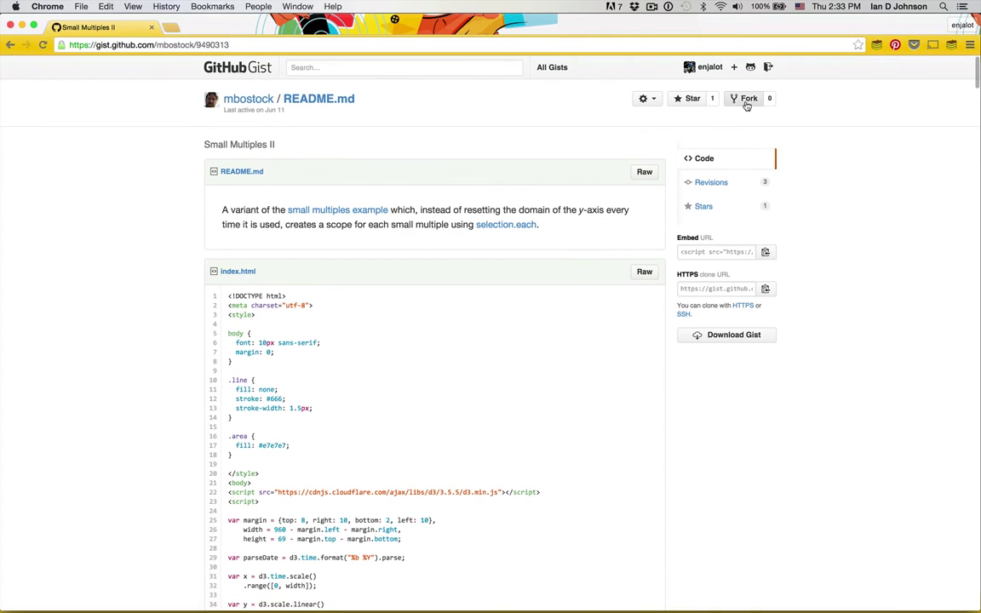
pyautogui.click(747, 100)
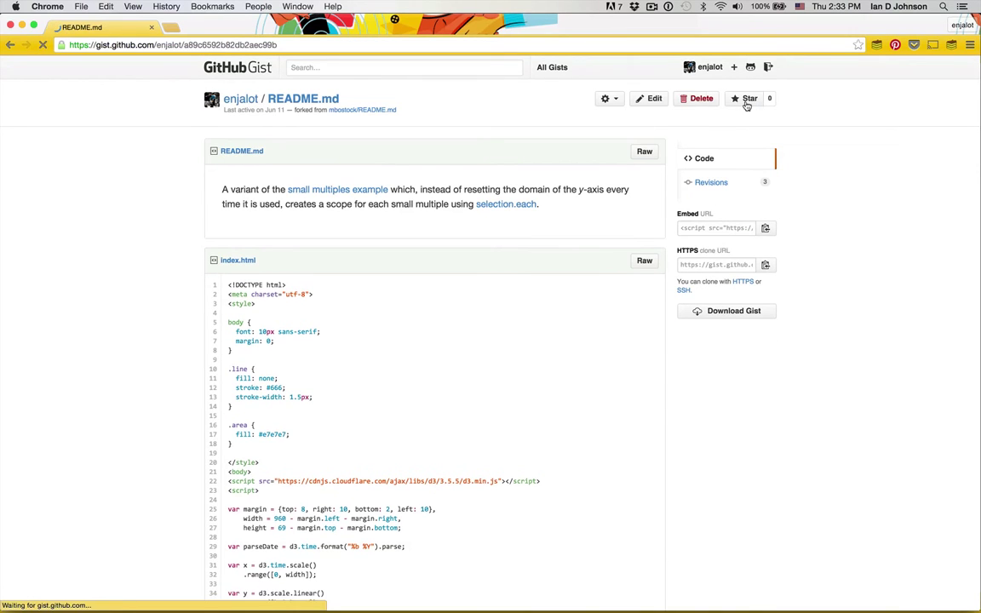
# - Clone the forked gist via its SSH URL and enter the a89c6592b82db2aec99b folder
pyautogui.click(767, 264)
pyautogui.press('super+Tab')
pyautogui.write('git clone')
pyautogui.press('super+v')
pyautogui.press('Return')
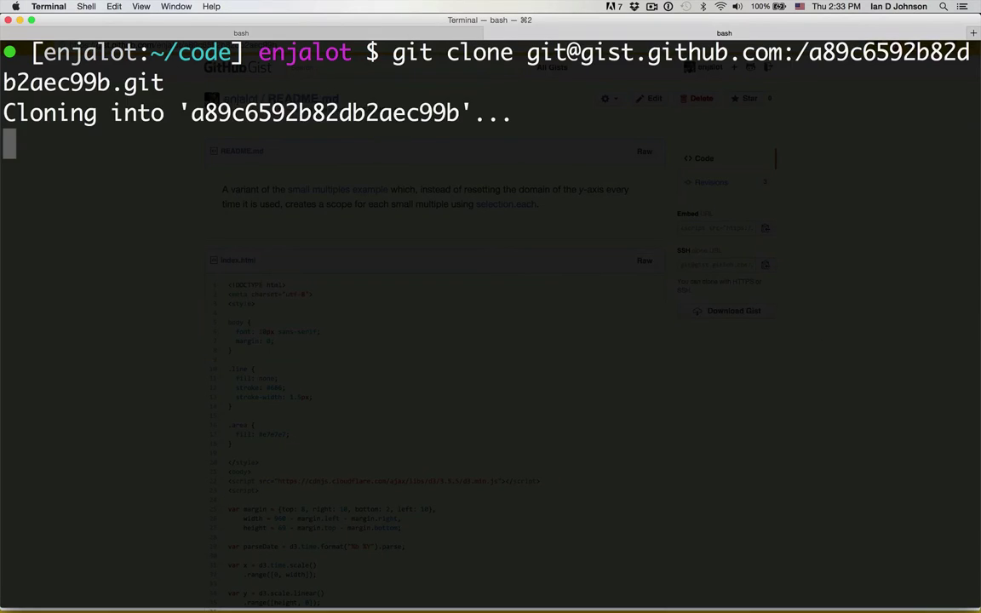
pyautogui.write('cd a89c6592b82db2aec99b/')
pyautogui.press('Return')
# - Open the folder in Sublime Text and select the e7e7e7 area fill in index.html
pyautogui.write('su')
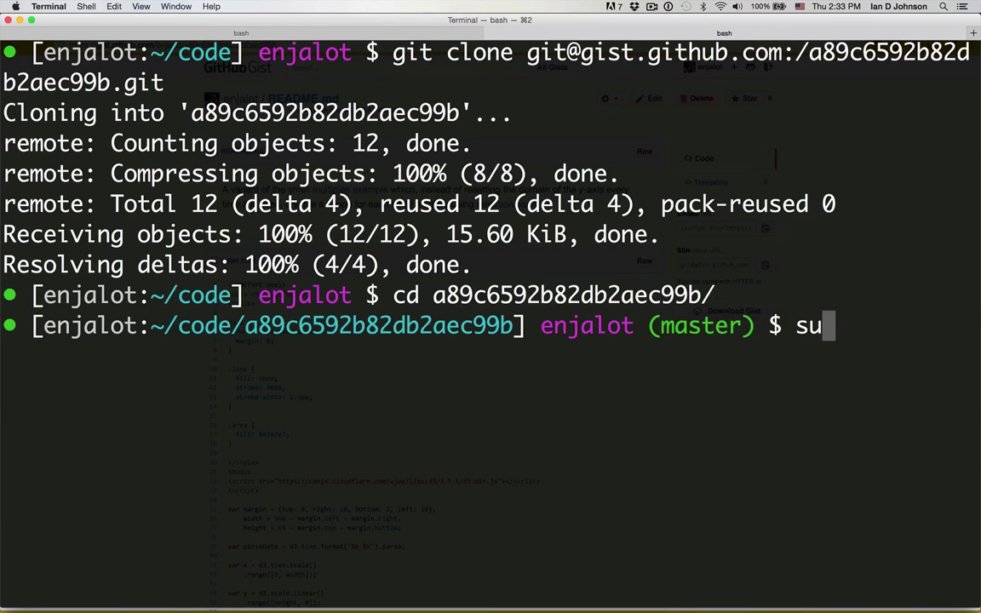
pyautogui.write('bl .')
pyautogui.press('Return')
pyautogui.click(166, 123)
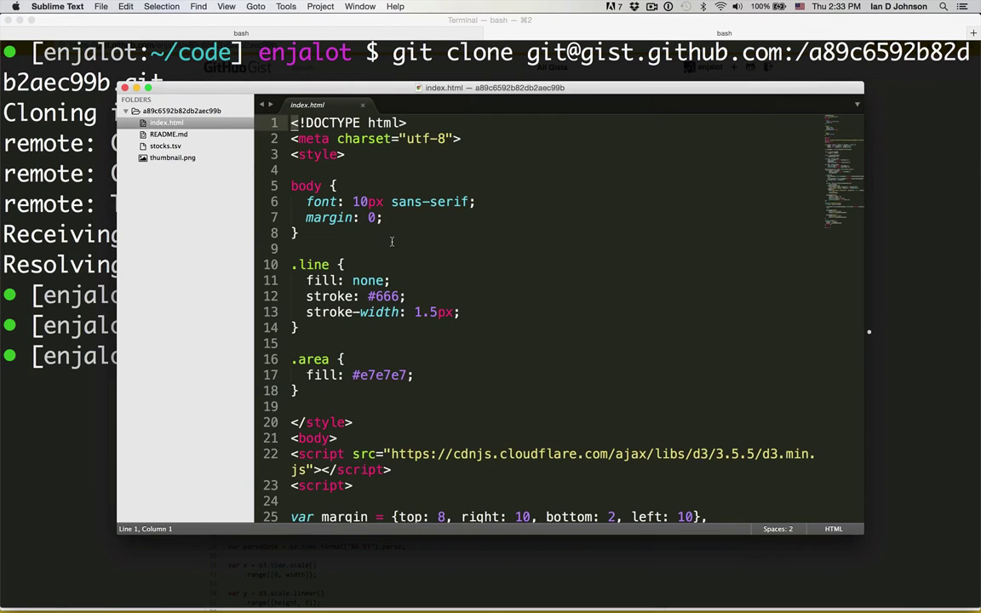
pyautogui.doubleClick(379, 373)
# - Start http-server and preview the charts at localhost:8080 in a new tab
pyautogui.press('super+Tab')
pyautogui.write('http-server')
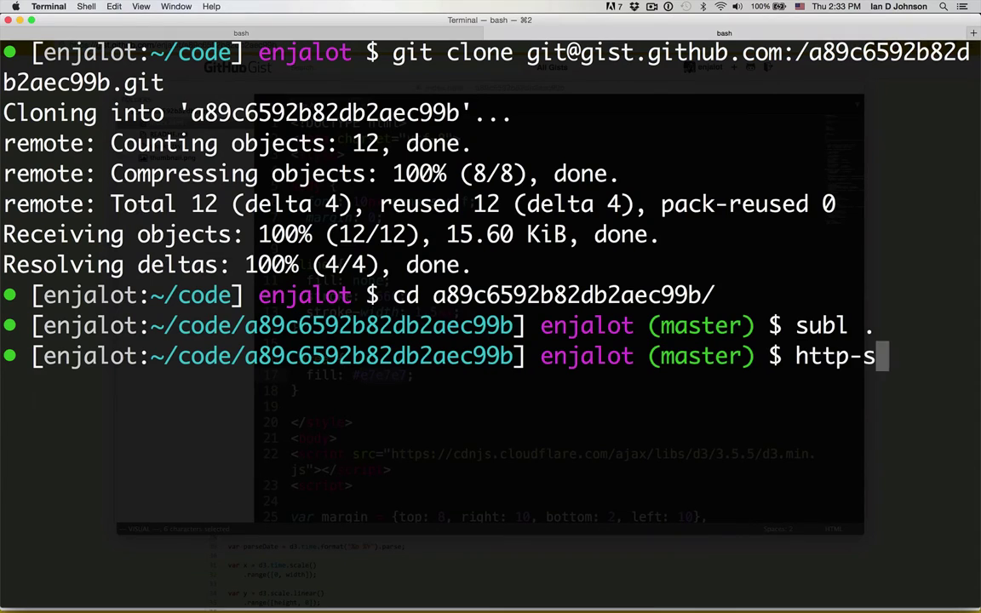
pyautogui.press('Return')
pyautogui.press('super+Tab')
pyautogui.press('super+Tab')
pyautogui.press('super+t')
pyautogui.write('localhost:8080')
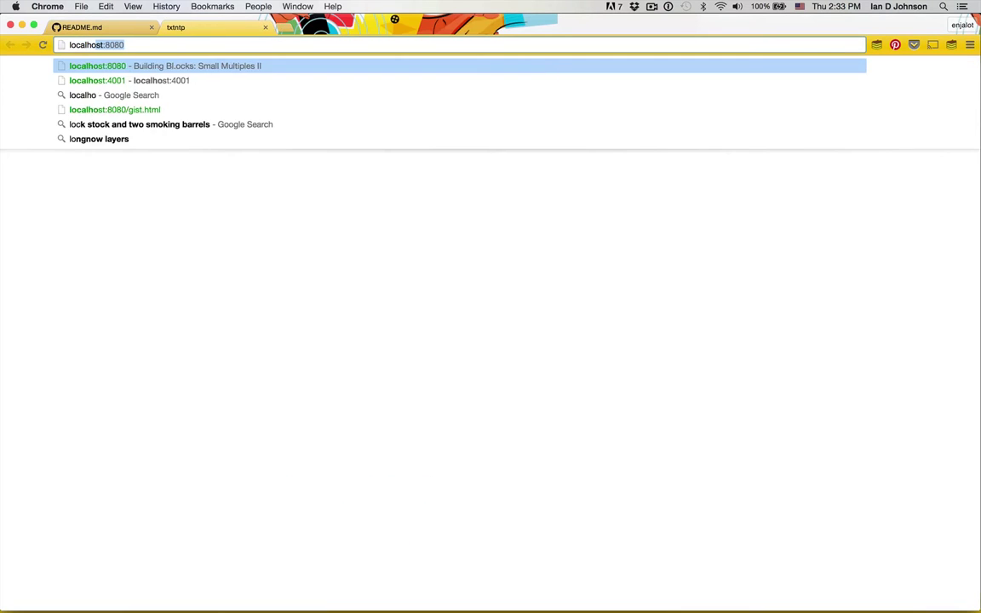
pyautogui.press('Return')
# - Replace the fill with steelblue, save, and reload the preview to see the steelblue charts
pyautogui.press('super+Tab')
pyautogui.press('super+Tab')
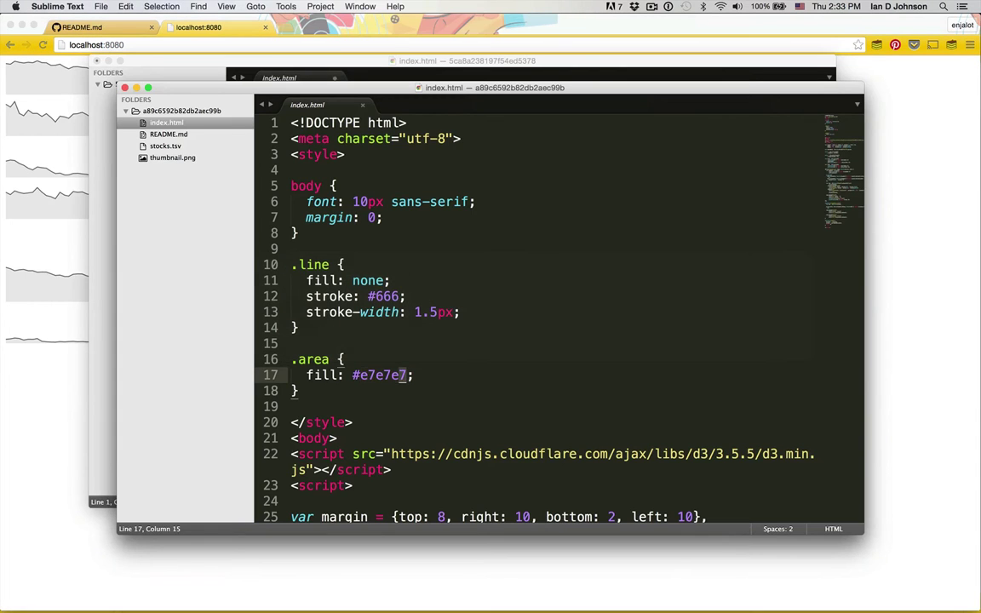
pyautogui.write('steelblue')
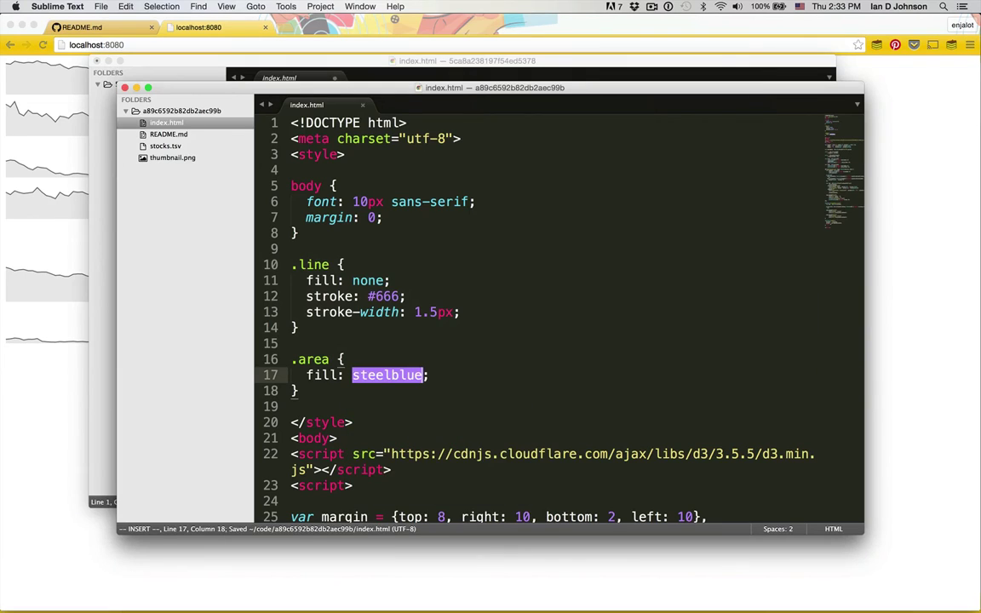
pyautogui.press('super+Tab')
pyautogui.press('super+r')
pyautogui.press('super+Tab')
pyautogui.press('super+Tab')
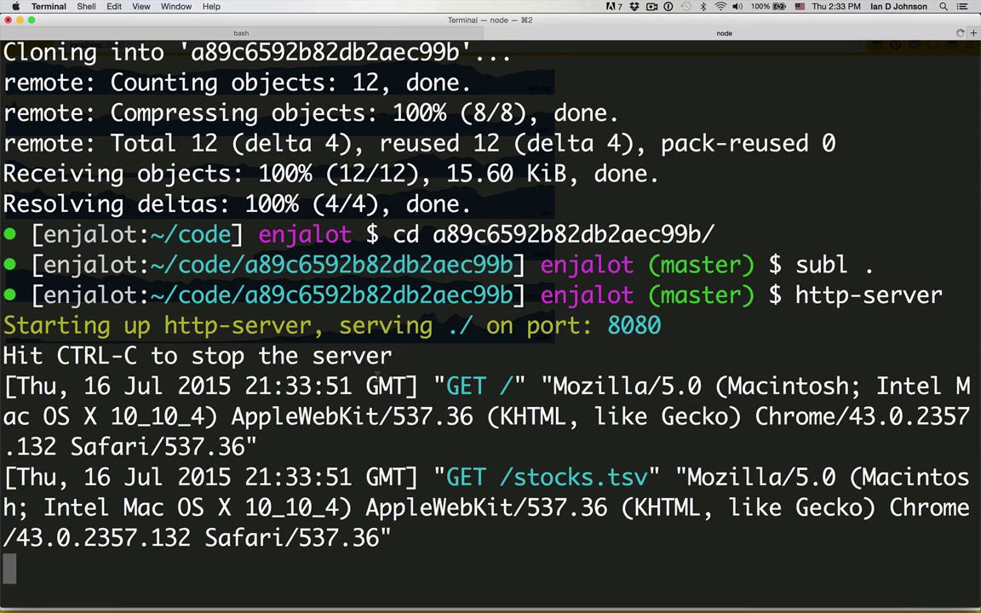
# - Stop the local server and stage the changed index.html with git add ., checking git status
pyautogui.hotkey('ctrl', 'c')
pyautogui.write('git status')
pyautogui.press('Return')
pyautogui.write('gi')
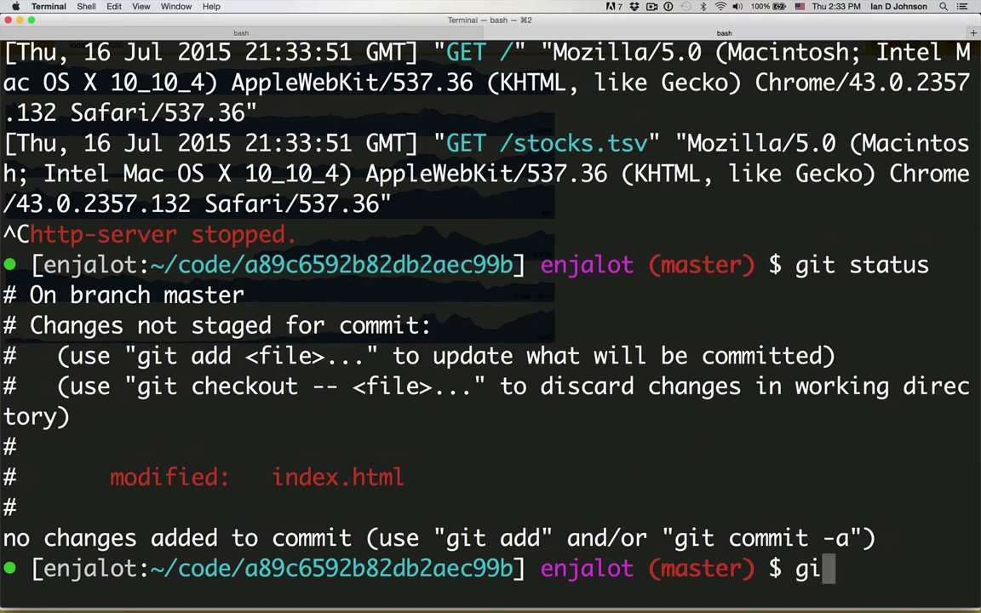
pyautogui.write('t add .')
pyautogui.press('Return')
pyautogui.write('git status')
pyautogui.press('Return')
# - Commit the change as "update color" and push it to origin master
pyautogui.write('git commit -')
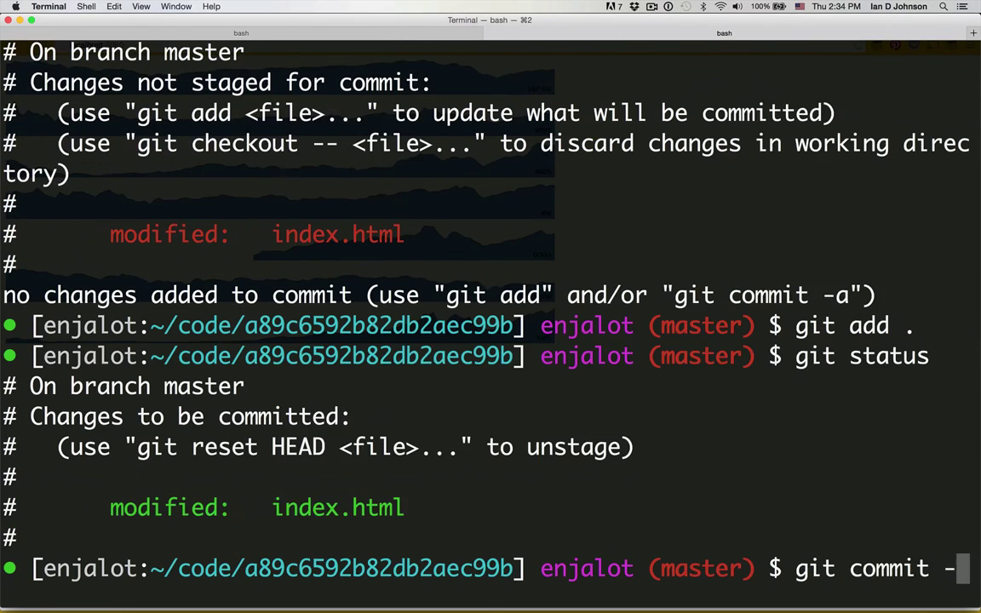
pyautogui.write('m "update color"')
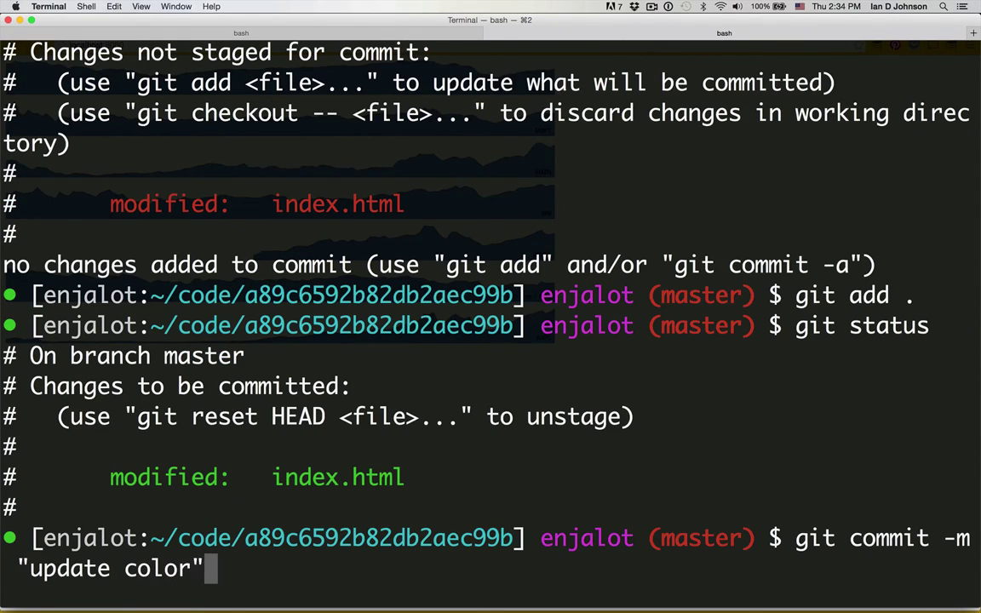
pyautogui.press('Return')
pyautogui.write('git push origin master')
pyautogui.press('Return')
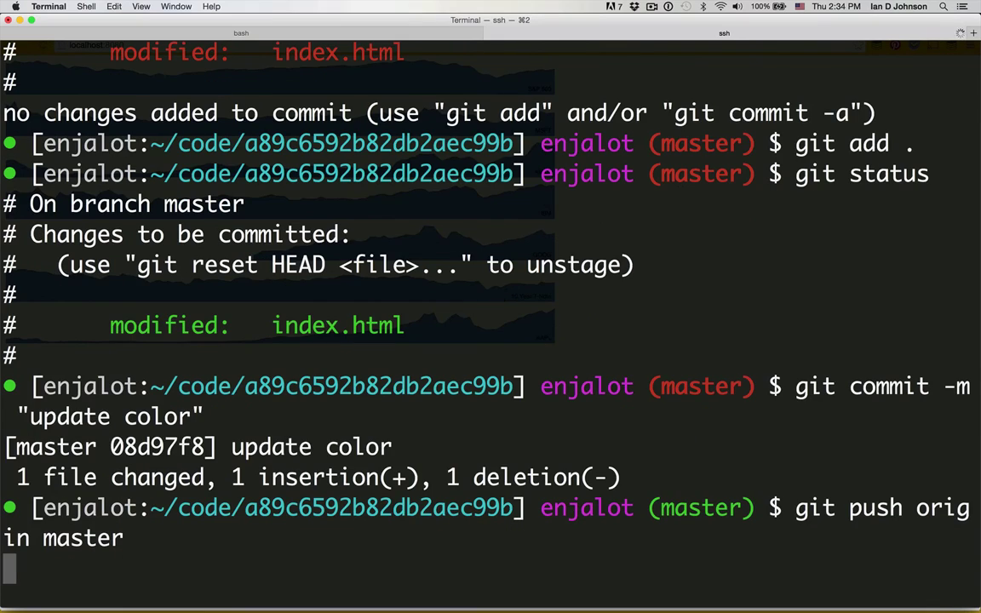
pyautogui.press('super+Tab')
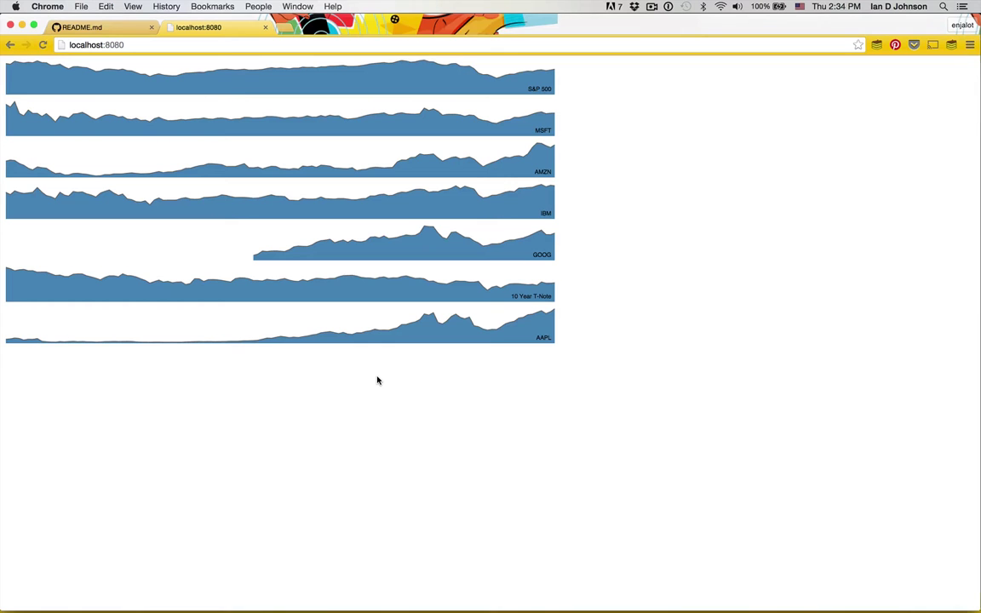
# - Replace gist.github.com with bl.ocks.org in the fork's address to load it as a block
pyautogui.press('super+t')
pyautogui.hotkey('ctrl', 'shift', 'Tab')
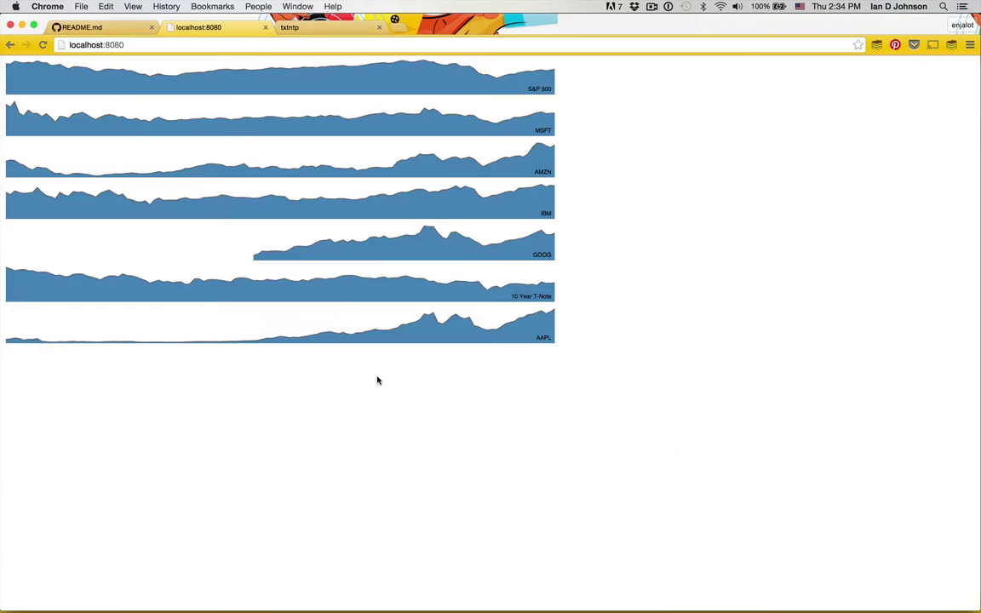
pyautogui.hotkey('ctrl', 'shift', 'Tab')
pyautogui.moveTo(152, 45); pyautogui.dragTo(70, 45)
pyautogui.write('bl.ocks.org')
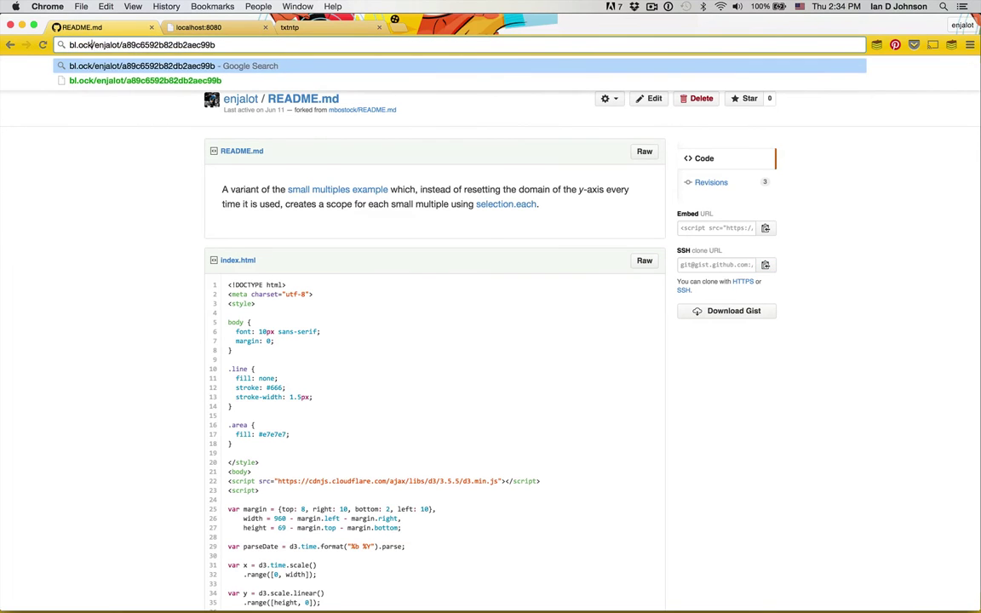
pyautogui.press('Return')
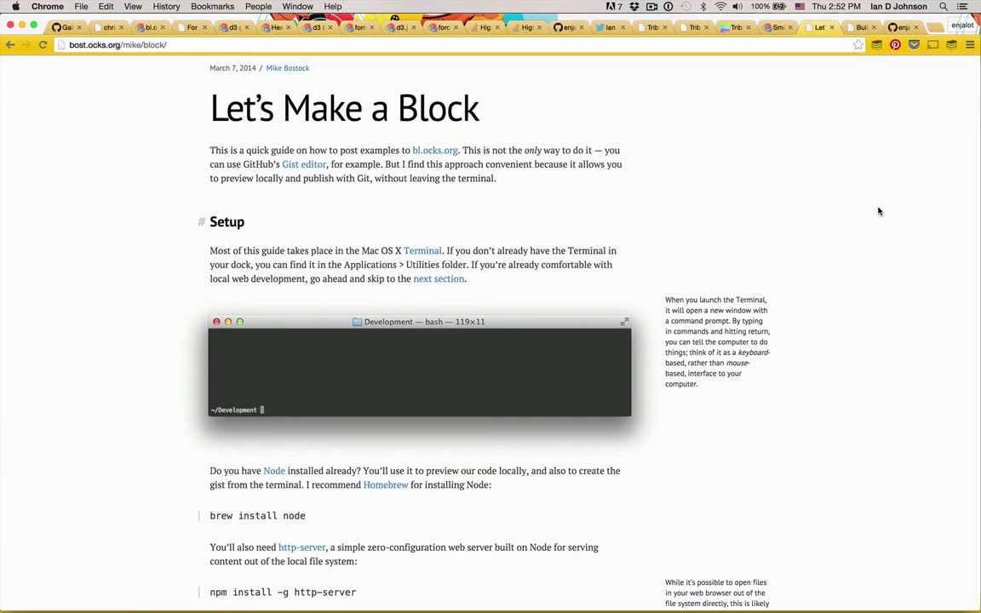
pyautogui.scroll(-5, 878, 210)
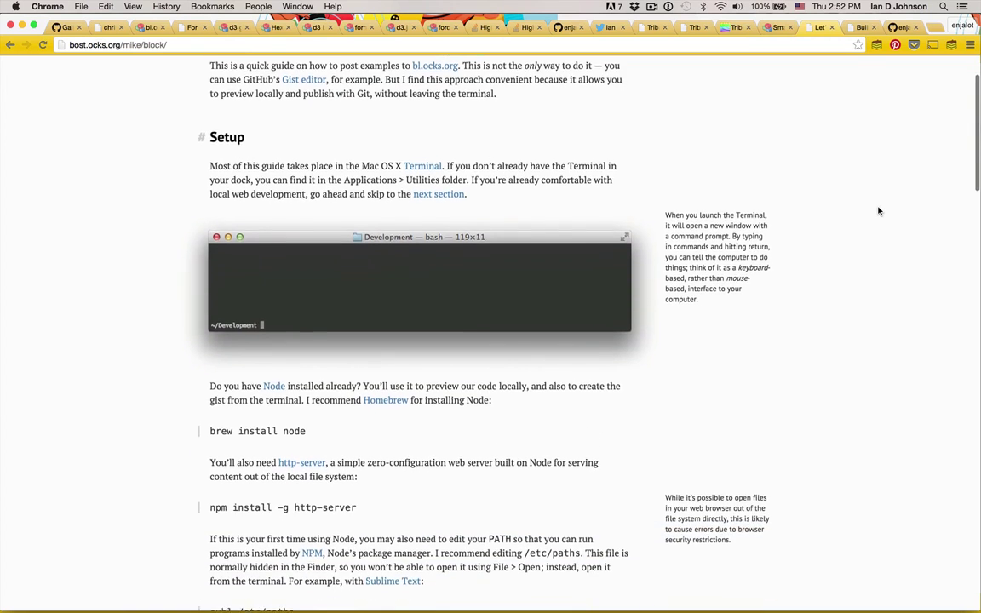
pyautogui.scroll(-10, 878, 210)
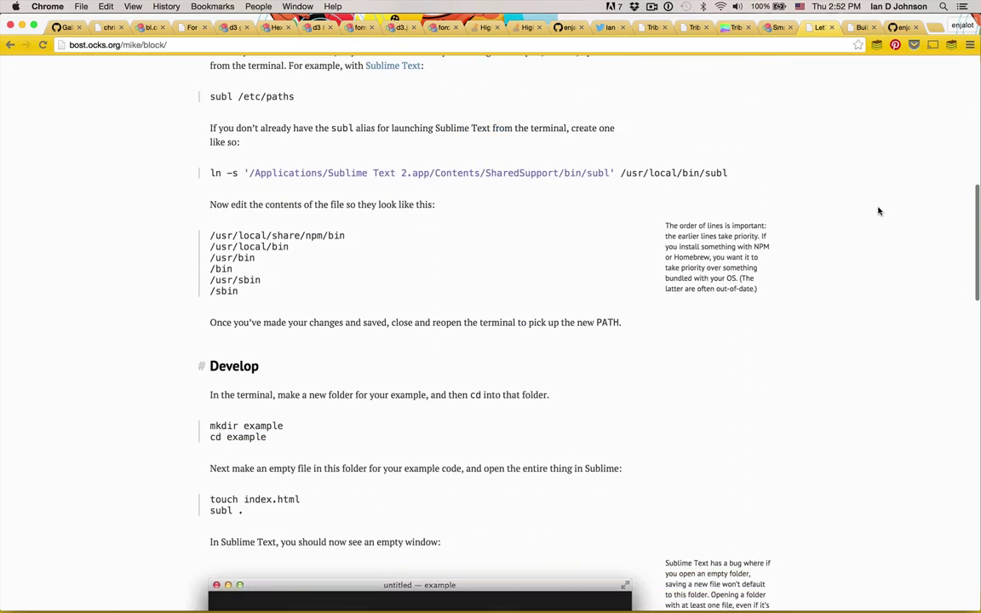
pyautogui.scroll(-8, 879, 212)
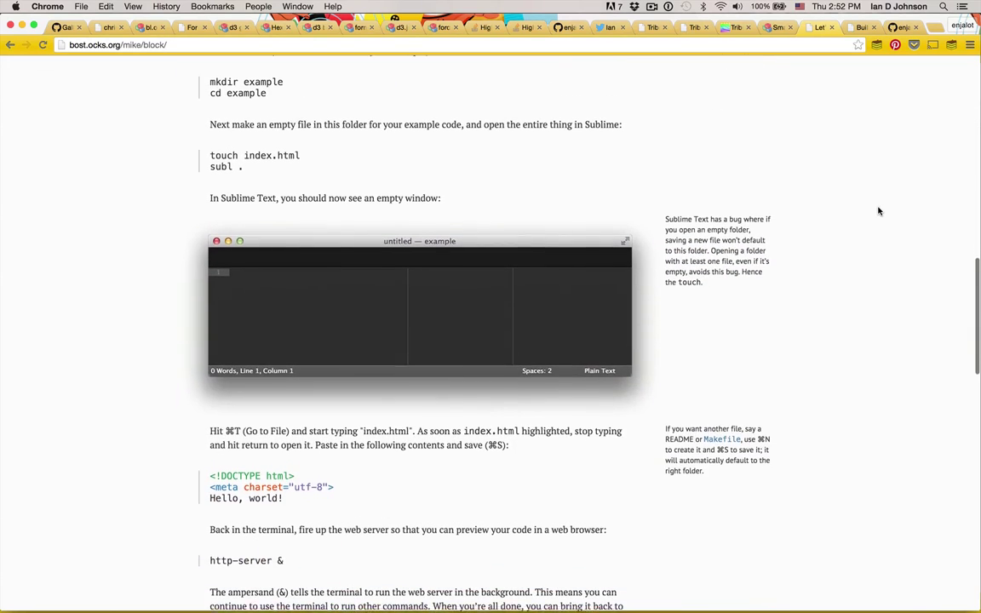
pyautogui.scroll(-8, 879, 211)
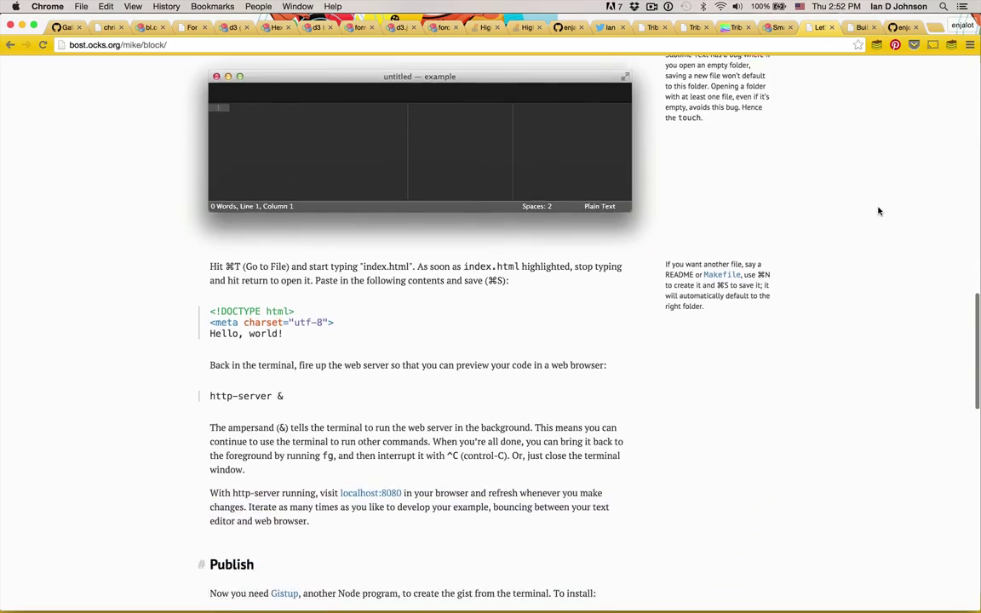
pyautogui.scroll(-15, 879, 211)
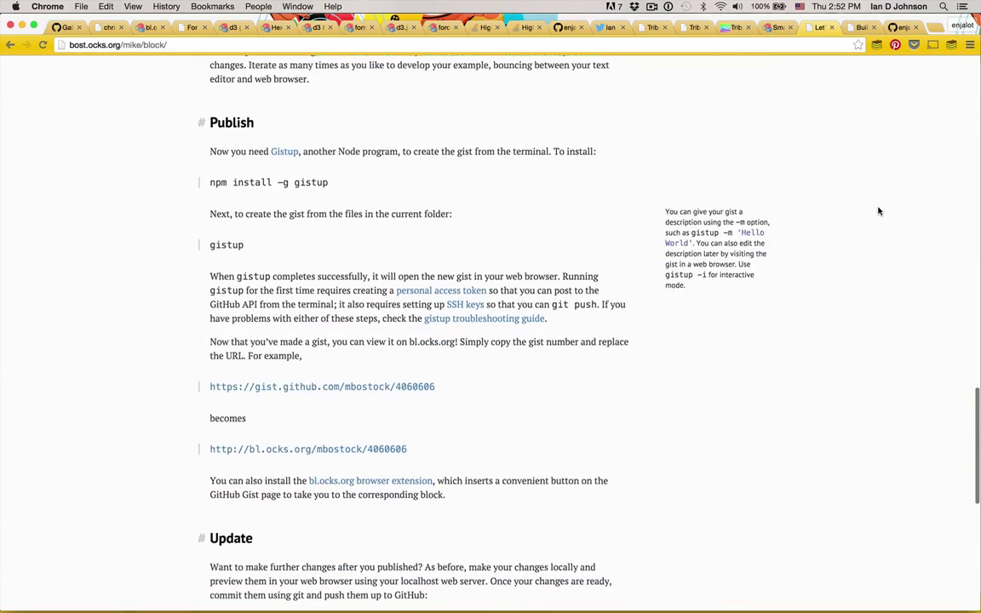
pyautogui.scroll(-4, 879, 211)
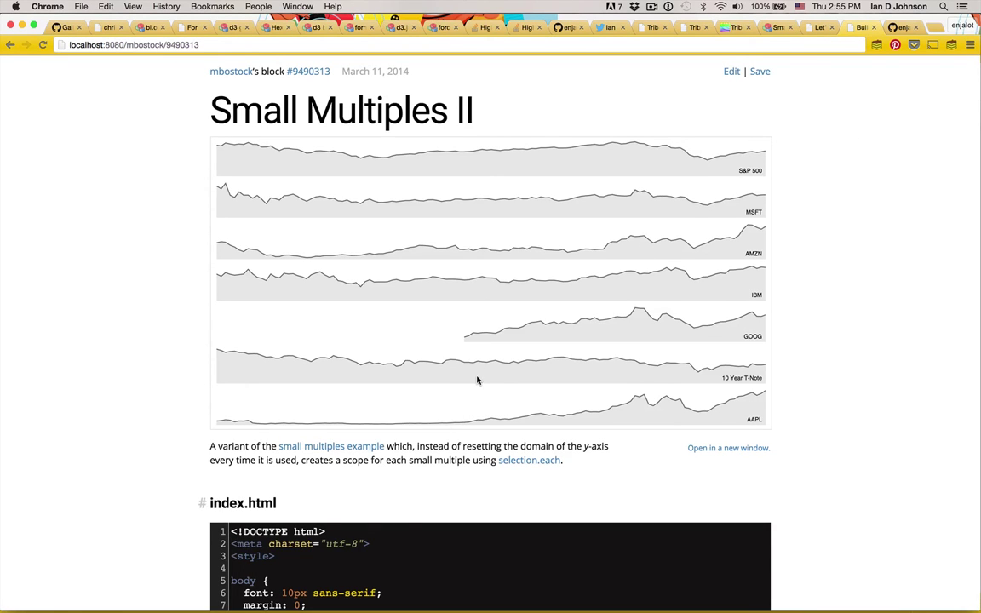
# - Shift the line 17 .area fill from #e7e7e7 to light blue #d6e8f9 using the colour picker
pyautogui.scroll(-4, 477, 381)
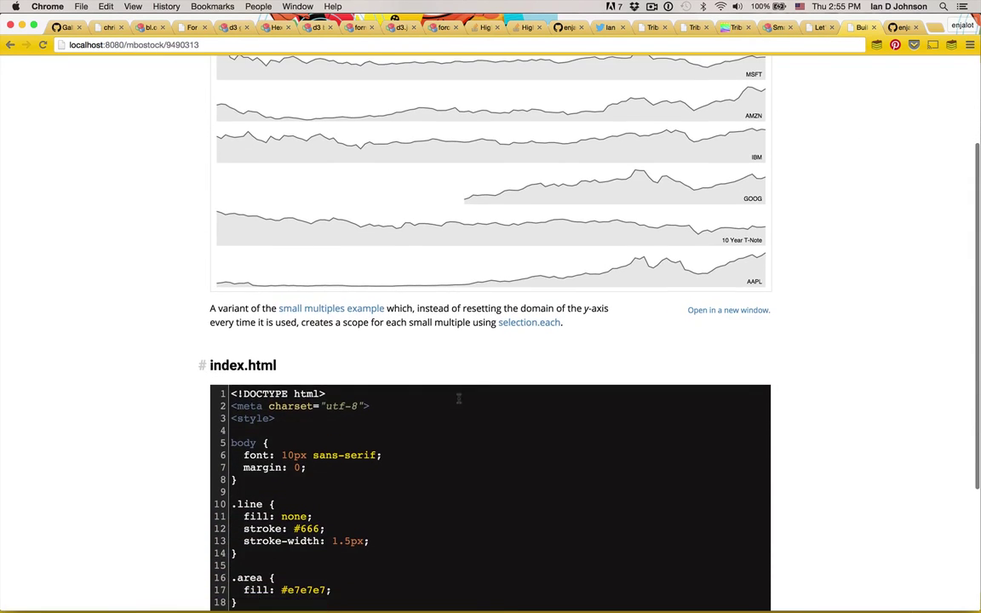
pyautogui.click(308, 589)
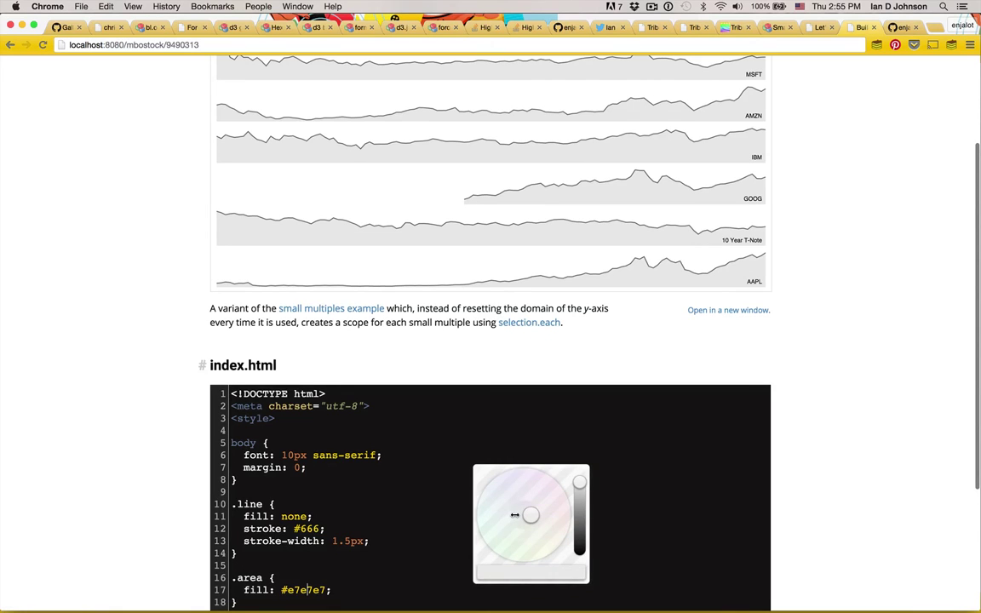
pyautogui.moveTo(490, 515)
pyautogui.mouseDown()
pyautogui.moveTo(503, 484)
pyautogui.moveTo(486, 496)
pyautogui.mouseUp()
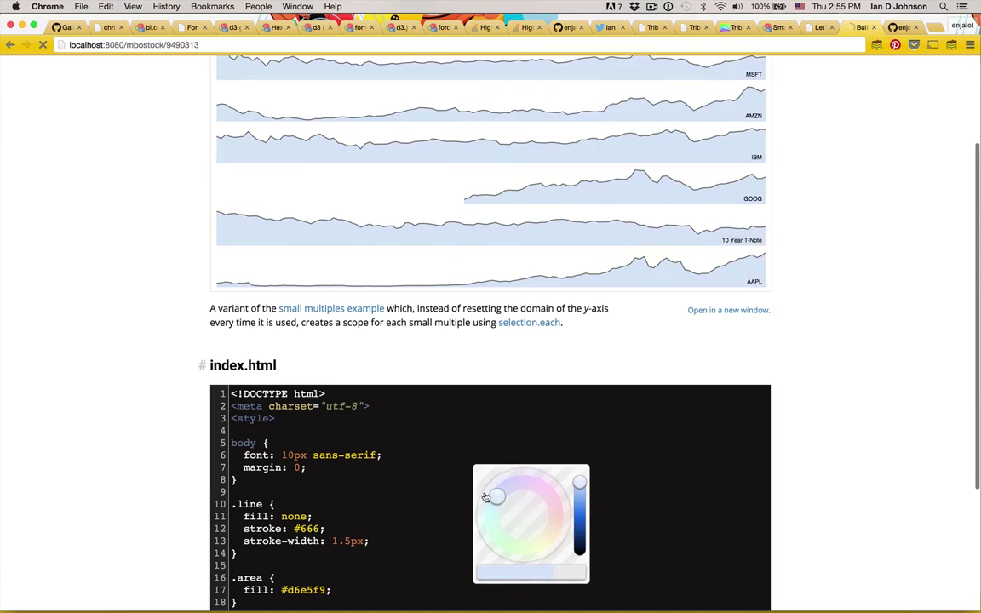
pyautogui.click(332, 574)
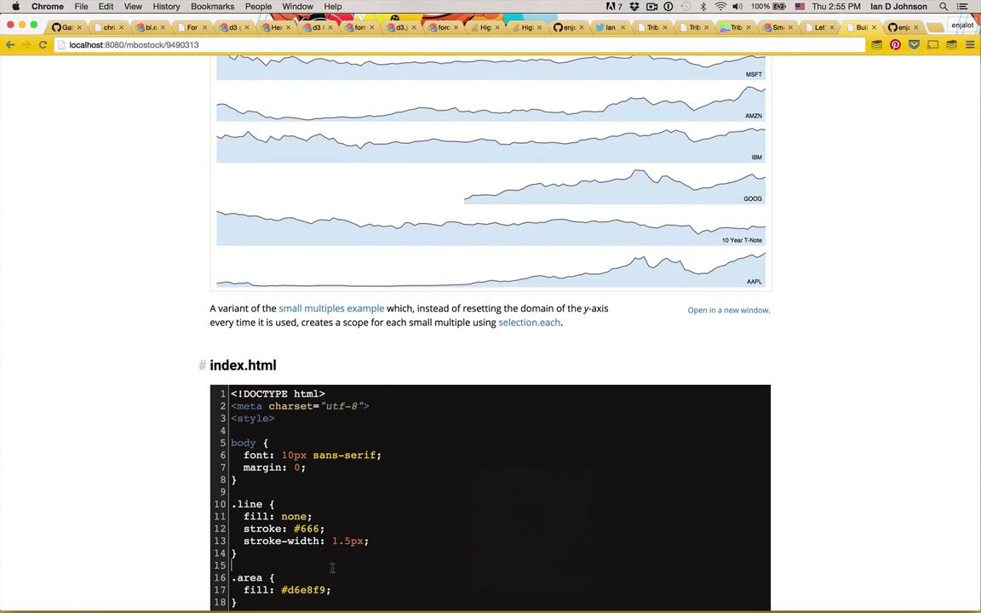
pyautogui.scroll(-15, 332, 573)
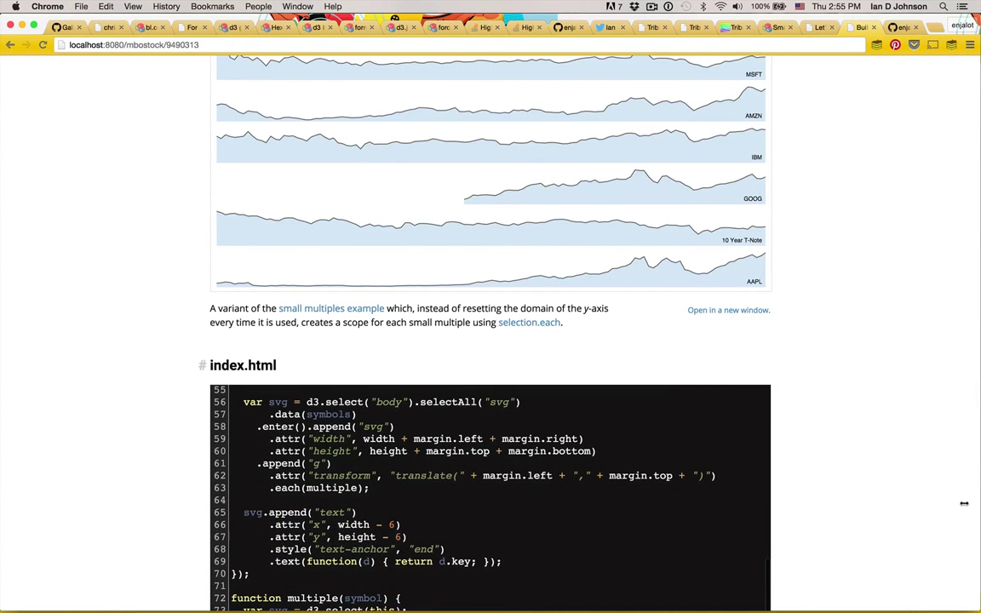
pyautogui.scroll(3, 902, 474)
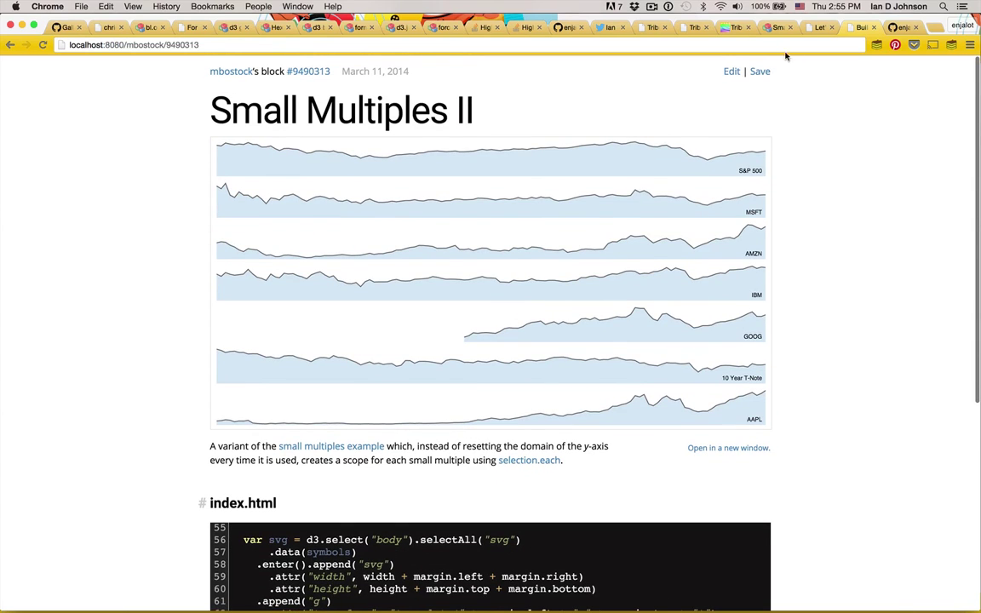